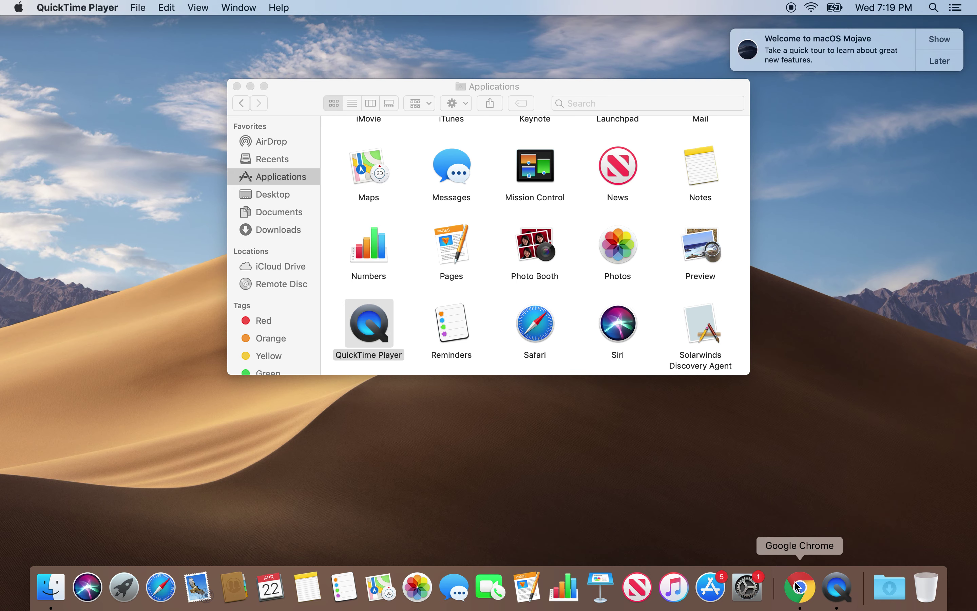
# Bring the untitled Unit 2 Google Doc forward in Chrome.
pyautogui.click(797, 586)
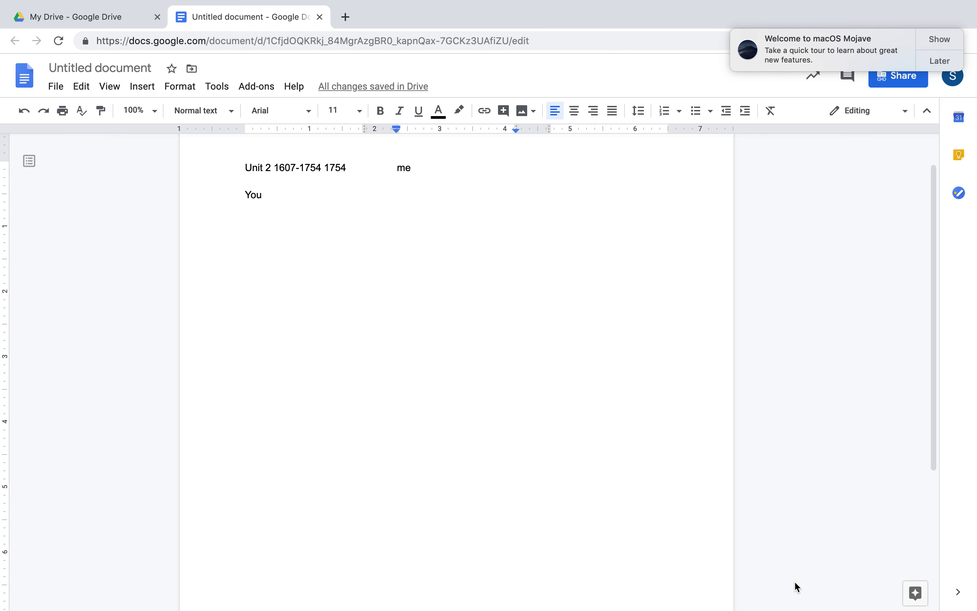
# Add Jamestown, 1st successful and Roanoke on separate lines under Me.
pyautogui.press('Return')
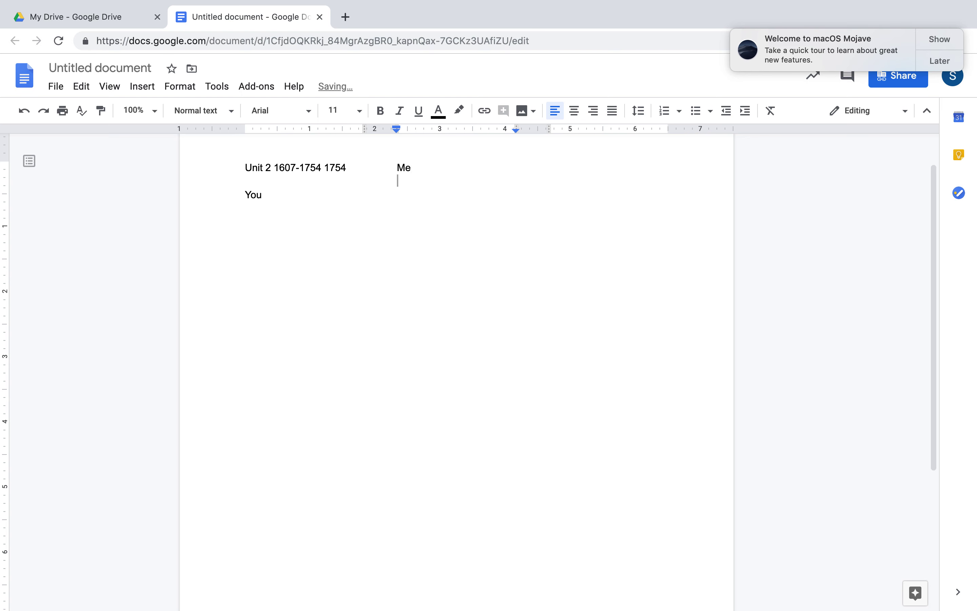
pyautogui.write('Jamestown')
pyautogui.press('Return')
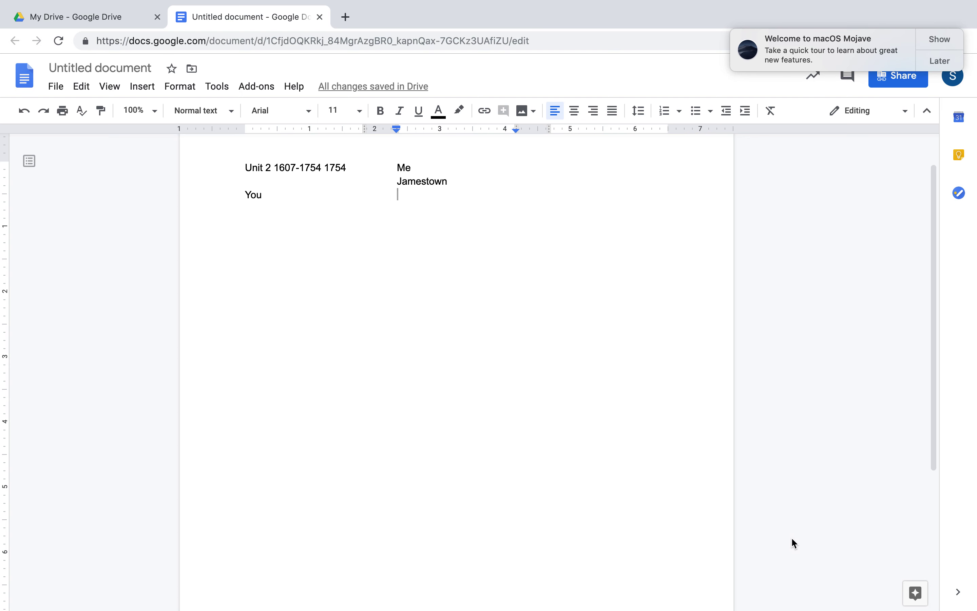
pyautogui.write('1')
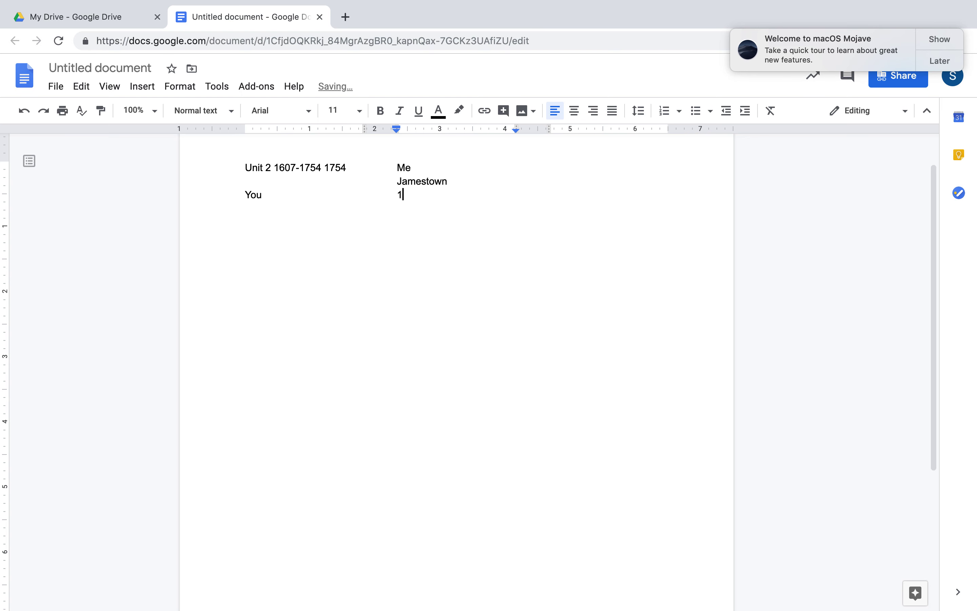
pyautogui.write('st successful')
pyautogui.press('Return')
pyautogui.write('Roanoke')
# Add Primogeniture and Enclosure movement on new lines below Roanoke.
pyautogui.press('Return')
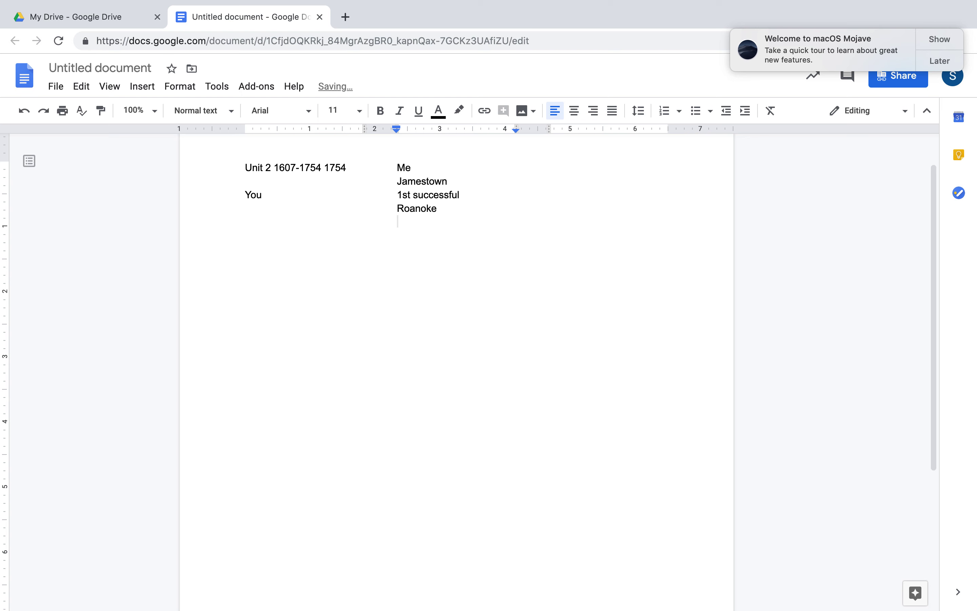
pyautogui.write('primogeniture')
pyautogui.moveTo(876, 610)
pyautogui.press('Return')
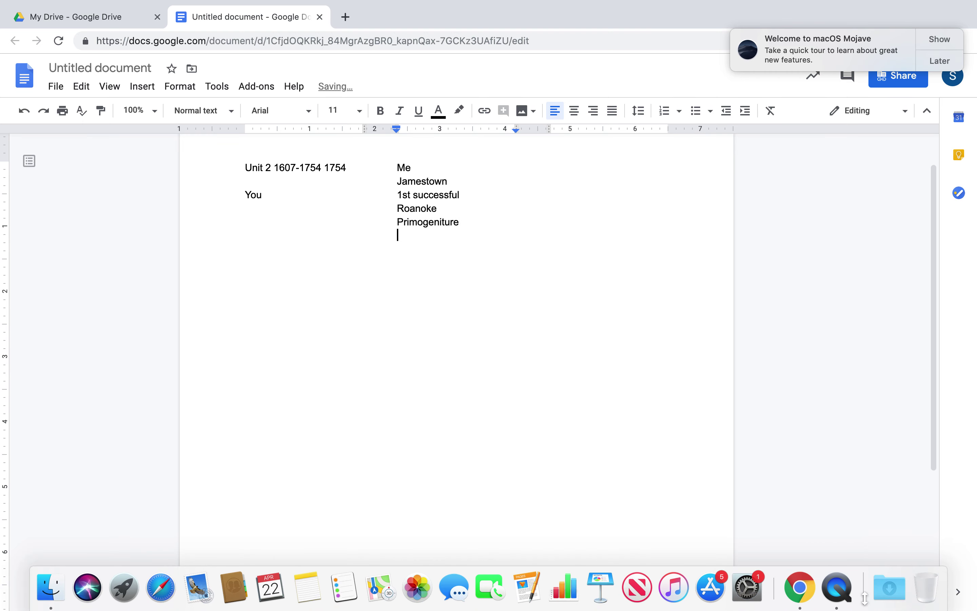
pyautogui.write('enclosure ')
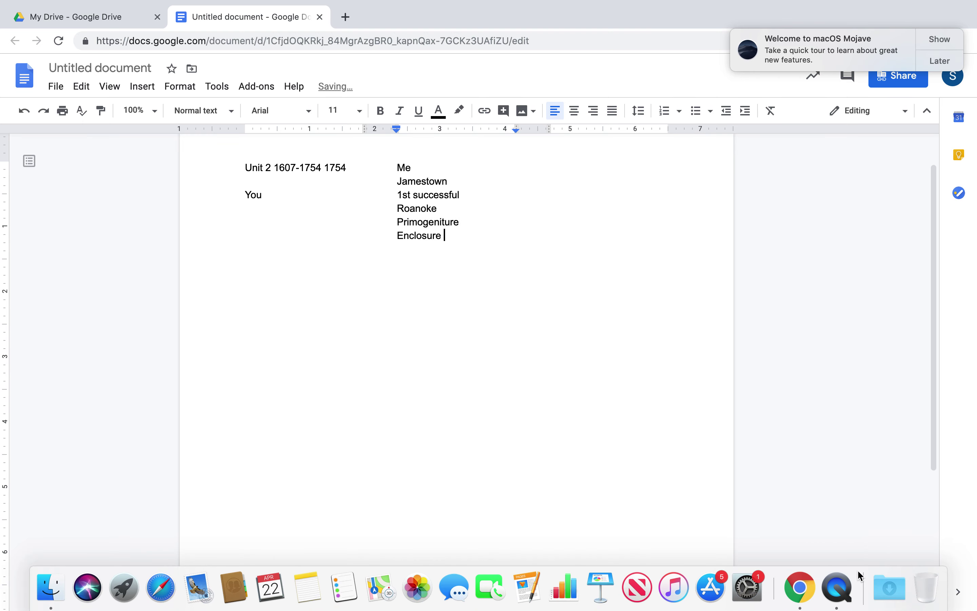
pyautogui.write('movement')
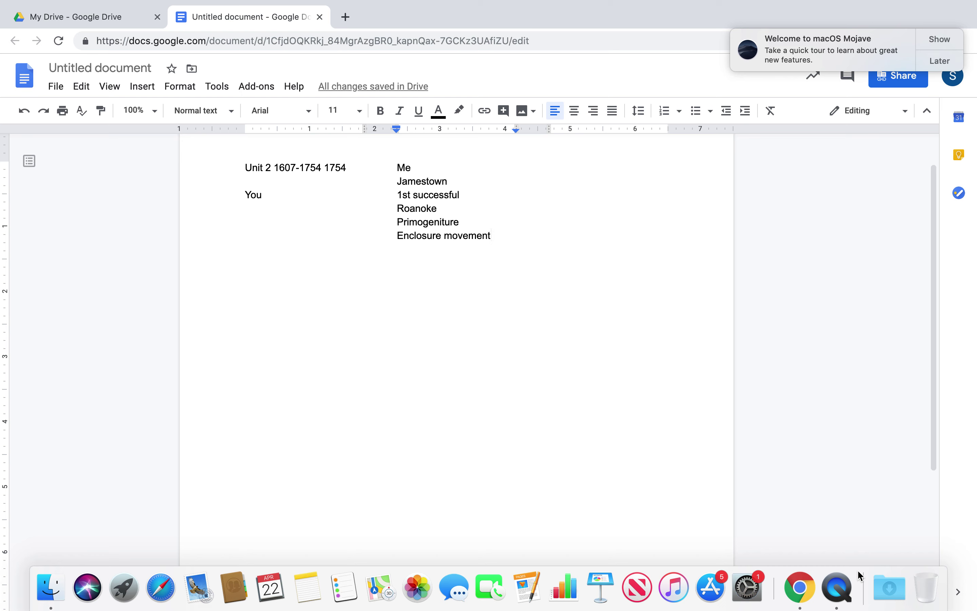
# Add John Smith, Pocahantas and Powhattan below Enclosure movement.
pyautogui.press('Return')
pyautogui.write('John ')
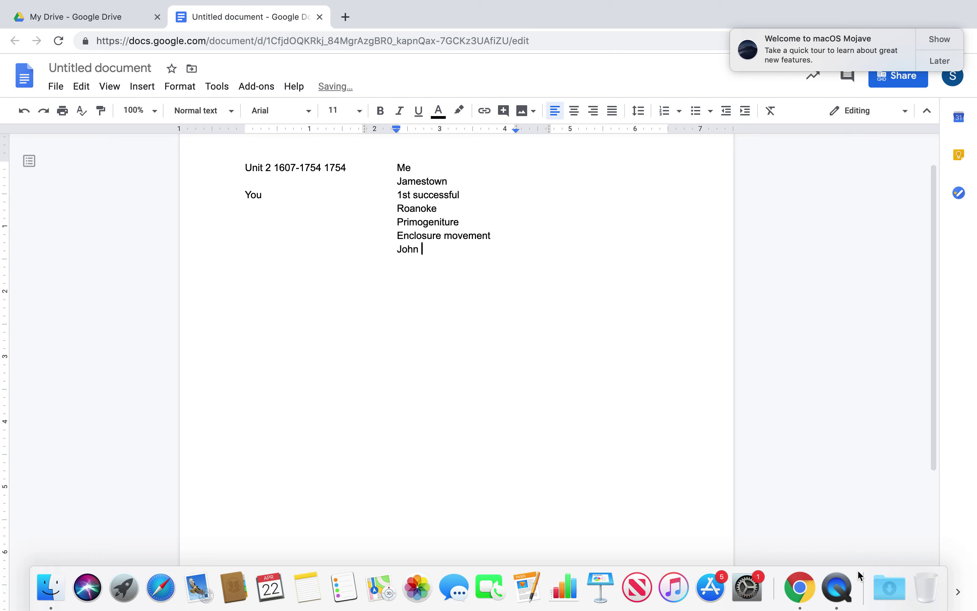
pyautogui.write('Smith')
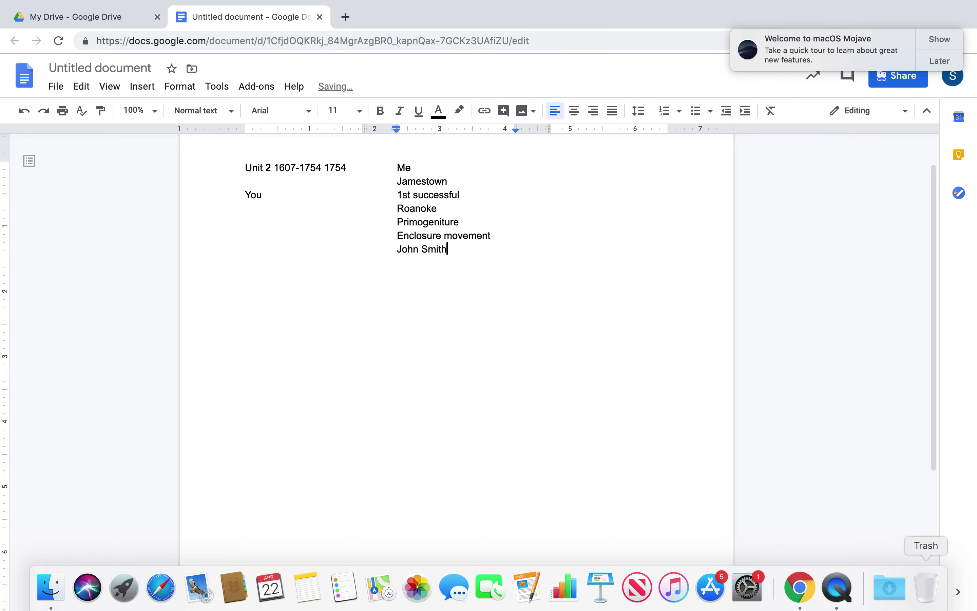
pyautogui.press('Return')
pyautogui.write('Pocahantas')
pyautogui.press('Return')
pyautogui.write('Pwhatt')
pyautogui.press('BackSpace')
pyautogui.press('BackSpace')
pyautogui.press('BackSpace')
pyautogui.press('BackSpace')
pyautogui.press('BackSpace')
pyautogui.write('owhattan')
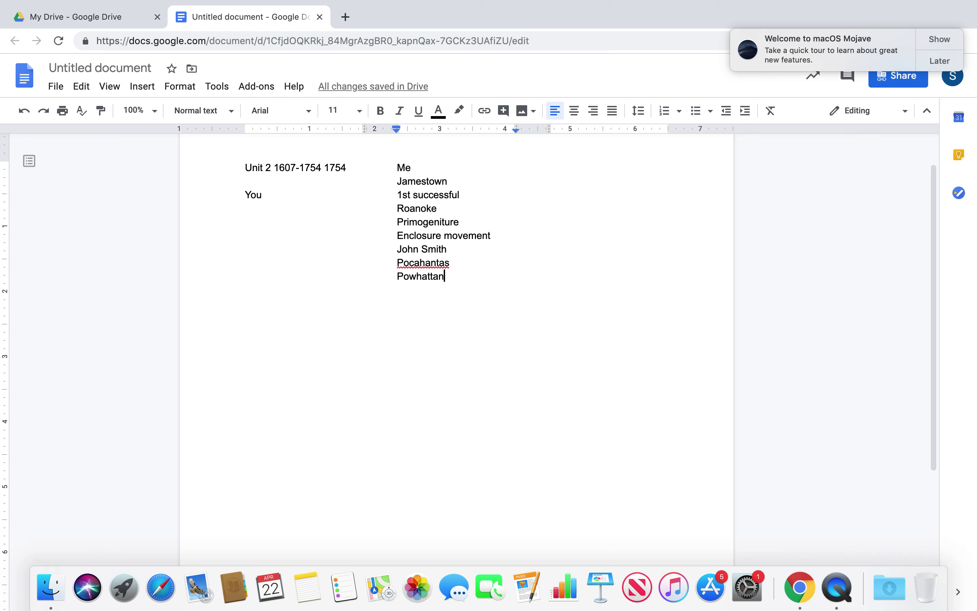
# Add Starving time, John Rolfe, Tobacco and Indentured servants, then begin Bacon's Reb.
pyautogui.press('Return')
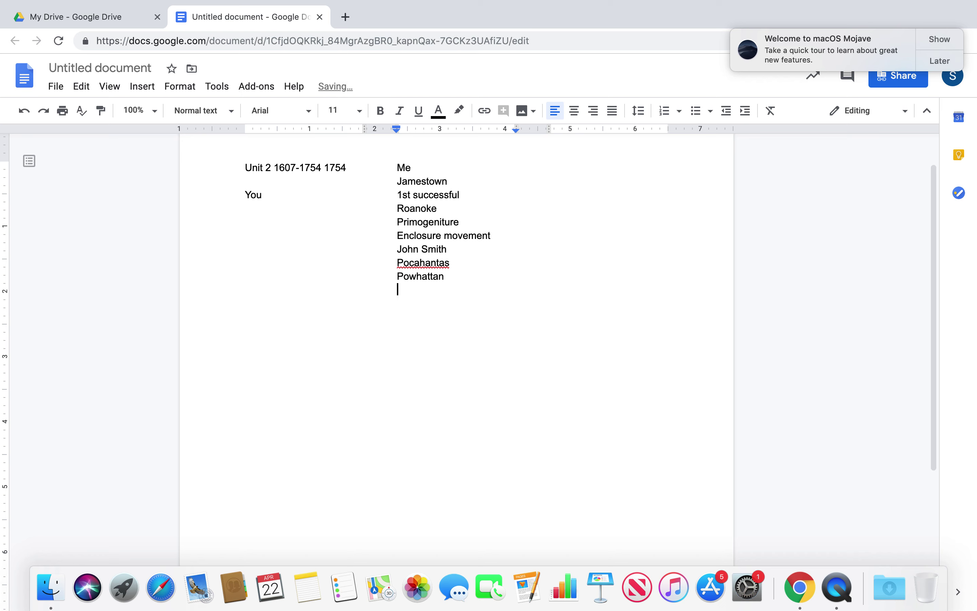
pyautogui.write('starving time')
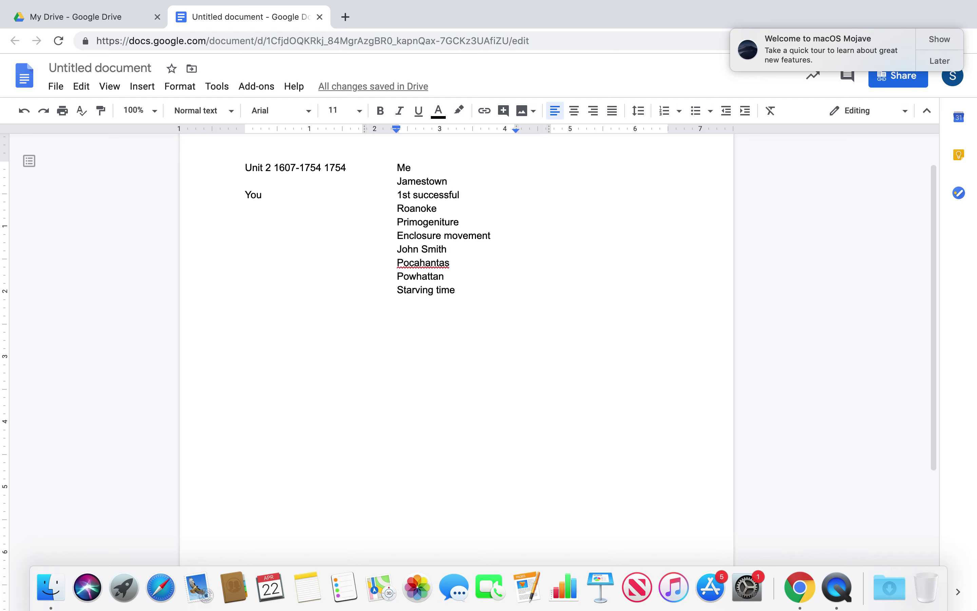
pyautogui.press('Return')
pyautogui.write('John Rolfe')
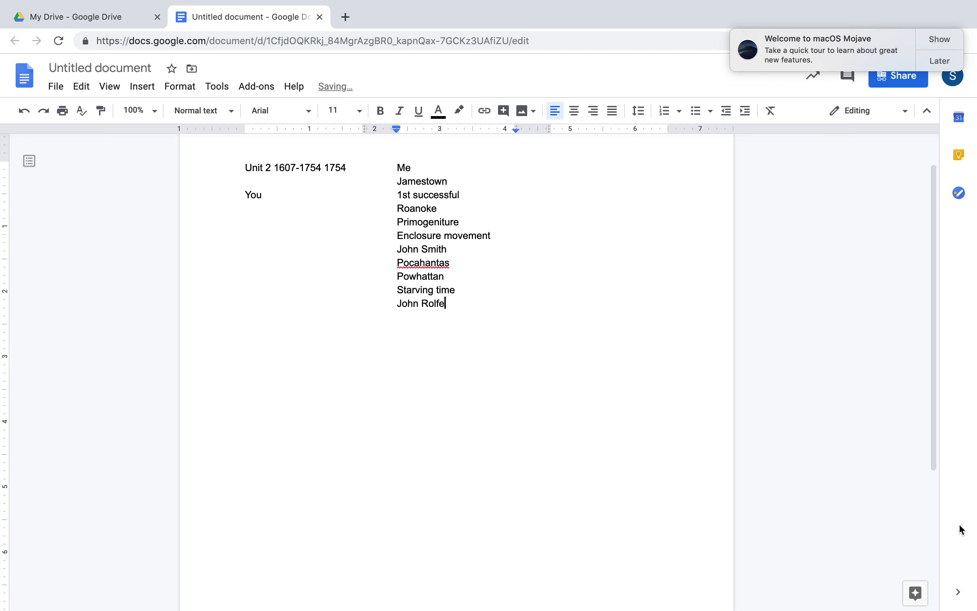
pyautogui.press('Return')
pyautogui.write('tobacco')
pyautogui.press('Return')
pyautogui.write('indentured servan')
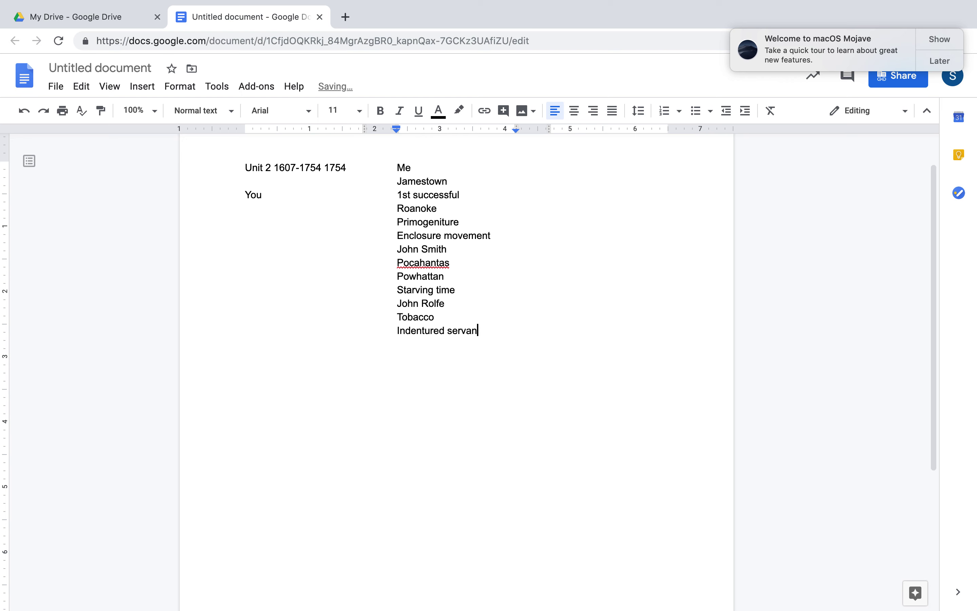
pyautogui.write('ts')
pyautogui.press('Return')
pyautogui.write("Bacon's Reb")
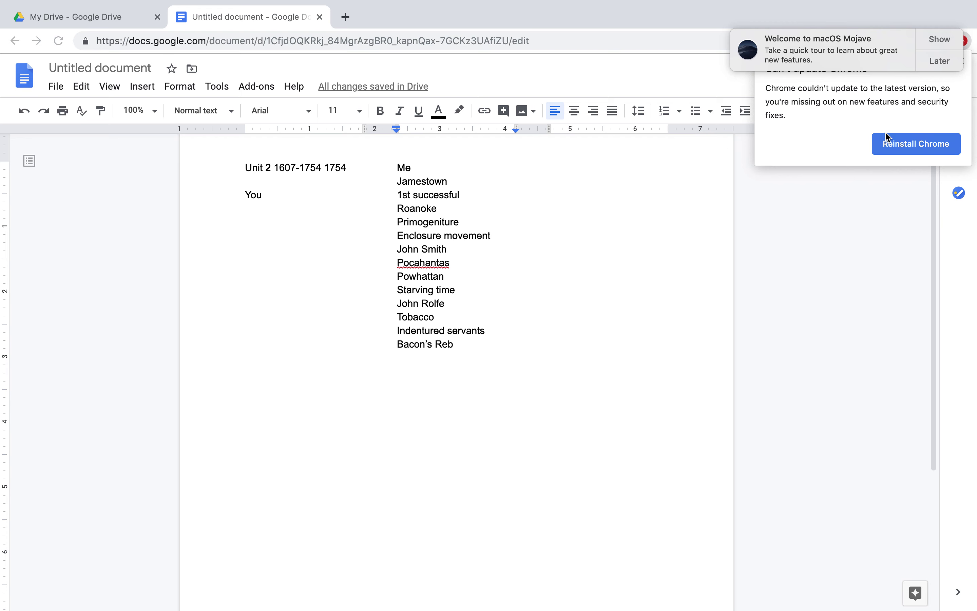
# Dismiss the macOS and Chrome update notices and complete the entry as Bacon's Rebellion.
pyautogui.click(928, 61)
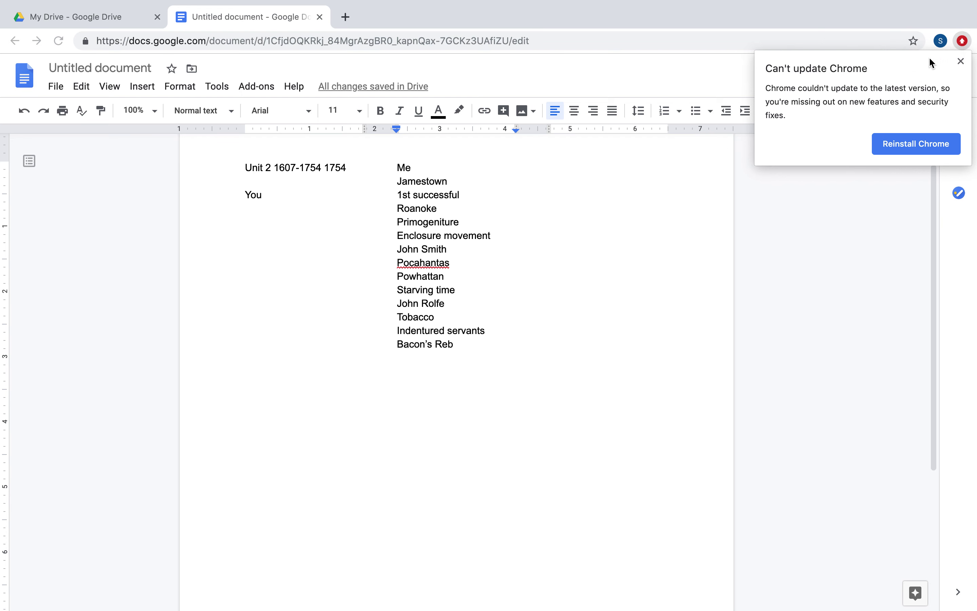
pyautogui.click(961, 61)
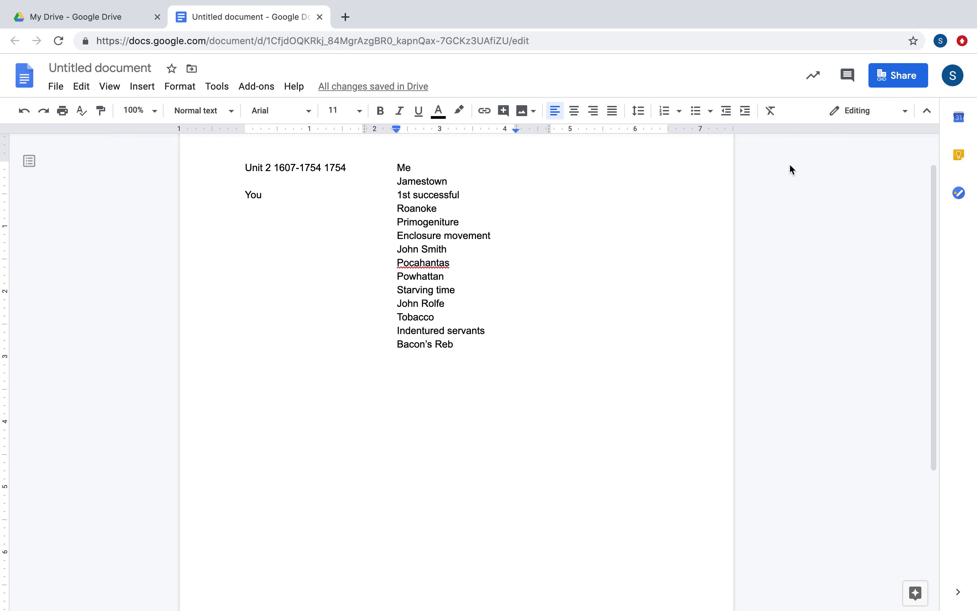
pyautogui.write('e')
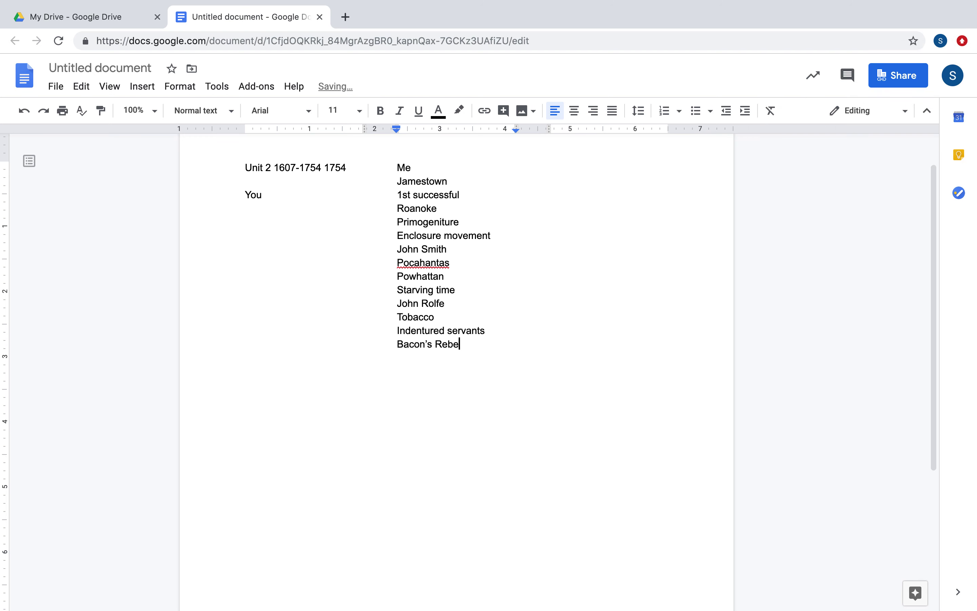
pyautogui.write('llion')
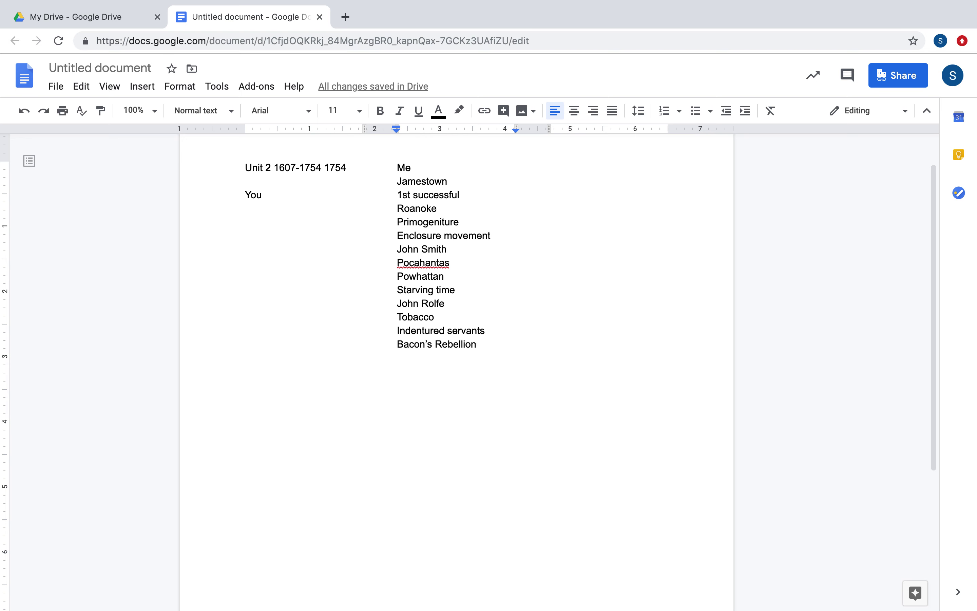
# Start a new entry 'slavery' below Bacon's Rebellion.
pyautogui.press('Return')
pyautogui.write('sl')
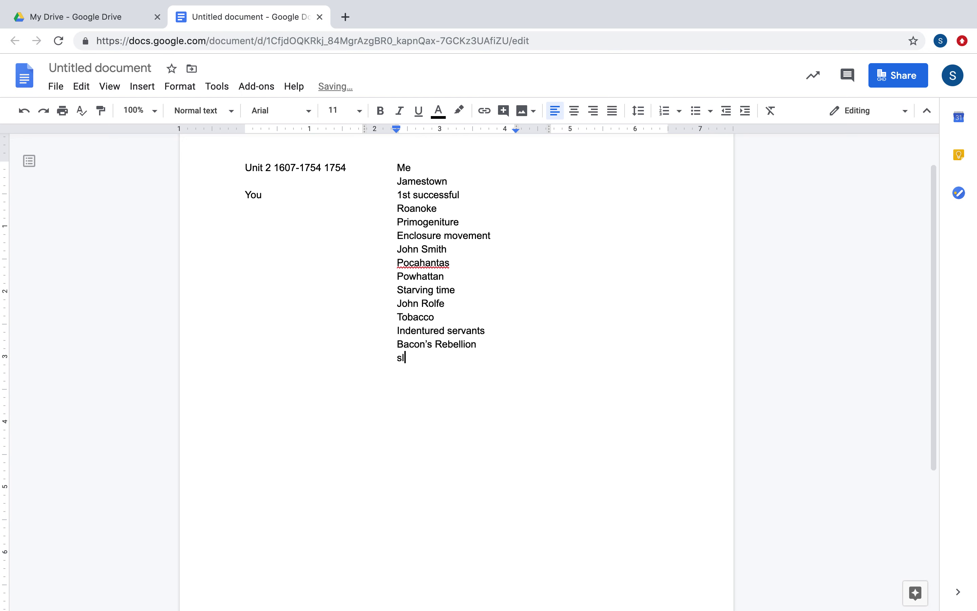
pyautogui.write('avery')
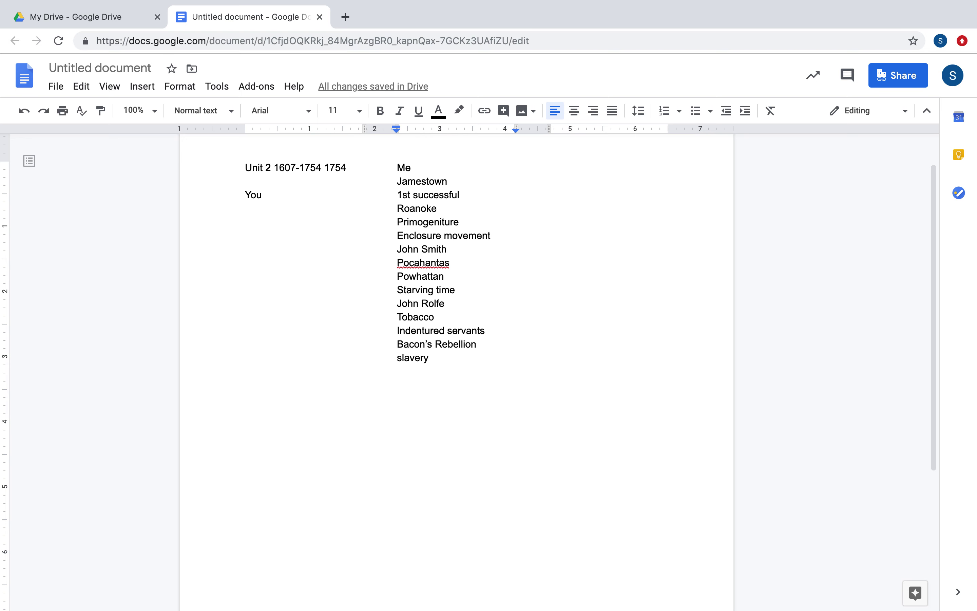
# Add Mass Bay on its own line beneath Slavery.
pyautogui.press('Return')
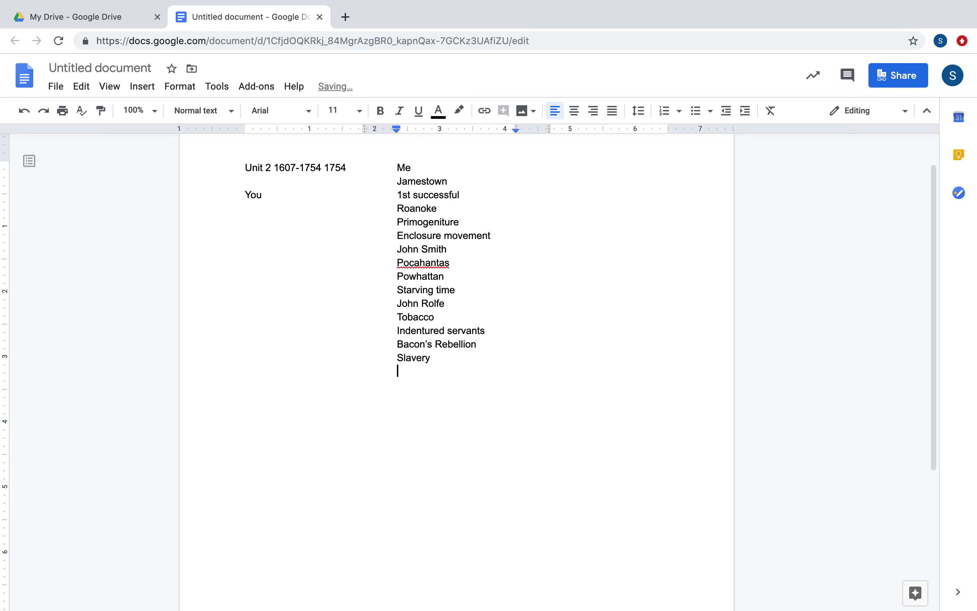
pyautogui.write('Mass Bay')
pyautogui.press('Return')
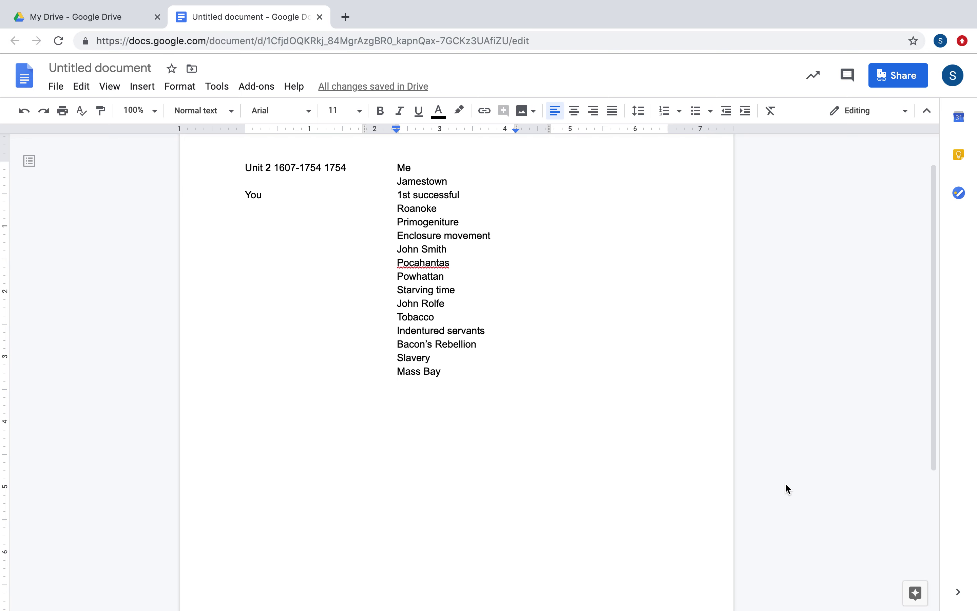
# Add Pilgrims, Puritans, Calvinist and Winthrop city on a hill to the list.
pyautogui.press('Return')
pyautogui.write('Pilgri')
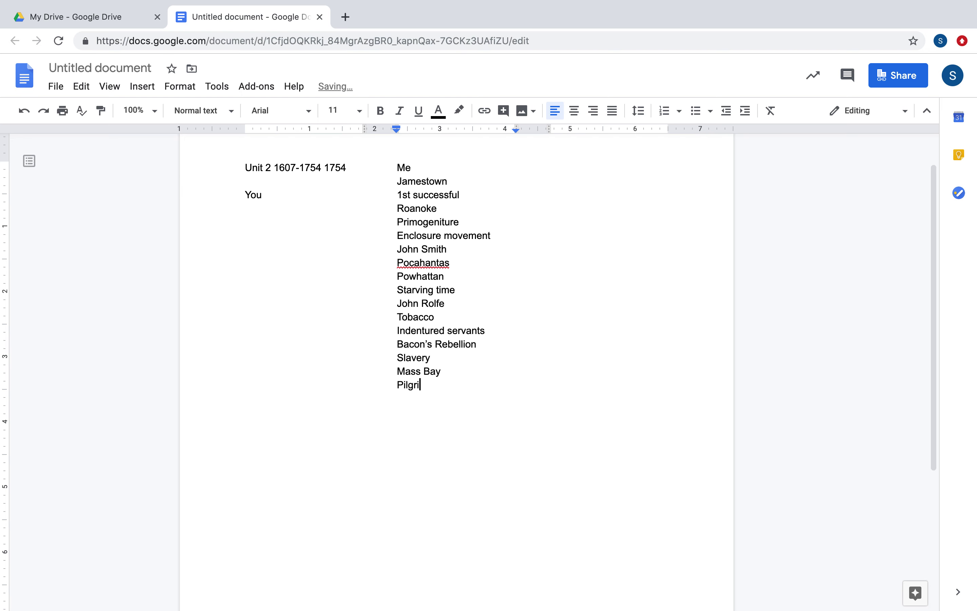
pyautogui.write('ms')
pyautogui.press('Return')
pyautogui.write('Puritans')
pyautogui.press('Return')
pyautogui.write('Calvinis')
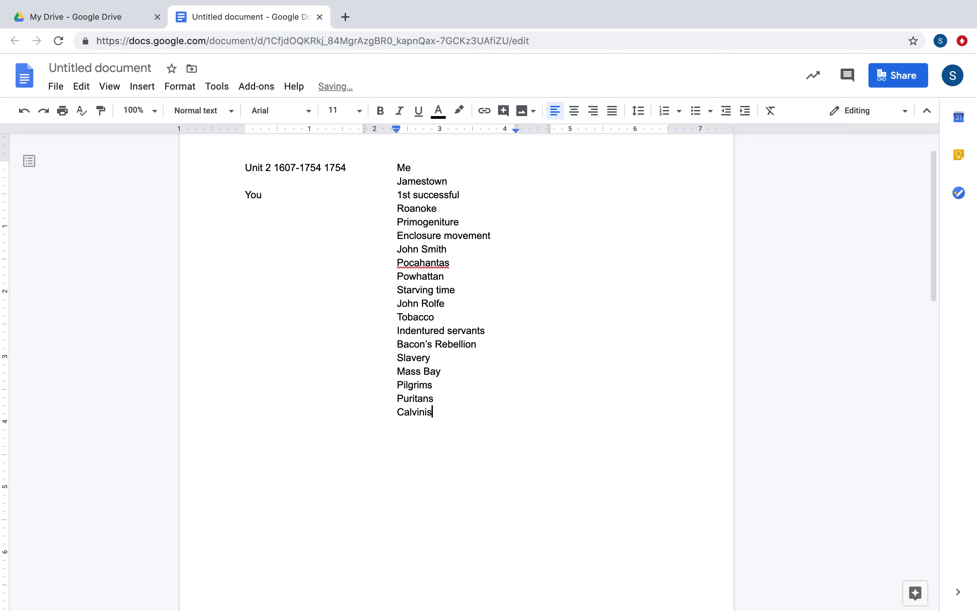
pyautogui.write('t')
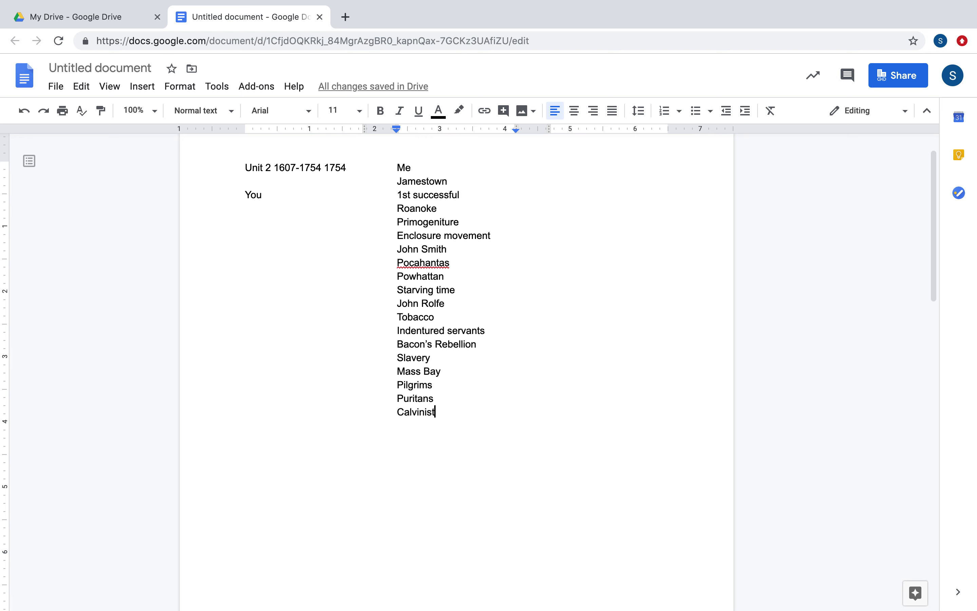
pyautogui.press('Return')
pyautogui.write('Win')
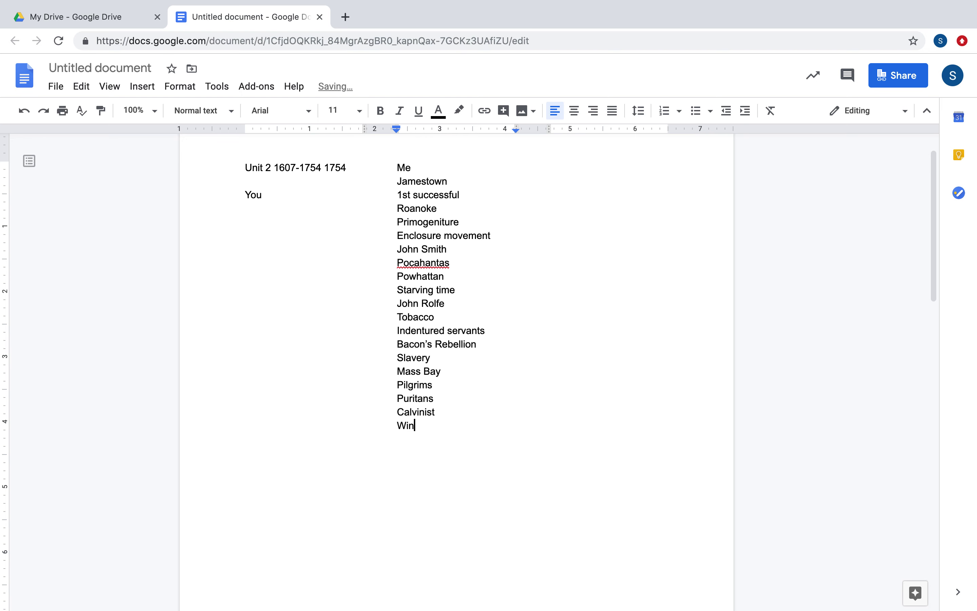
pyautogui.write('throp city on ah')
pyautogui.press('BackSpace')
pyautogui.press('BackSpace')
pyautogui.write('hill')
# Add Roger Willilams, Anne Hutchinson and RI religious freedom below the Winthrop entry.
pyautogui.press('Return')
pyautogui.write('Rog')
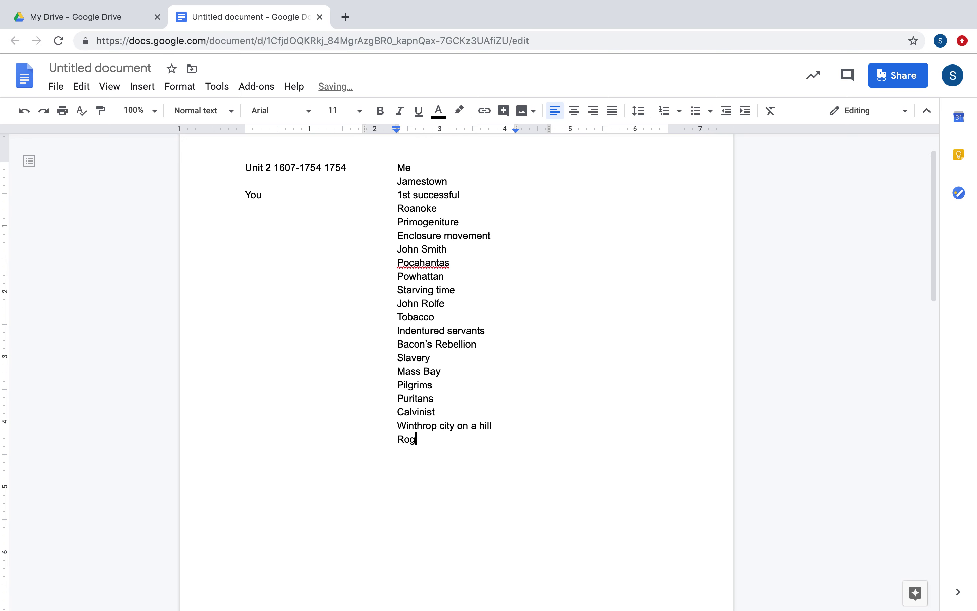
pyautogui.write('er Willilams')
pyautogui.press('Return')
pyautogui.write('Anne Hutchin')
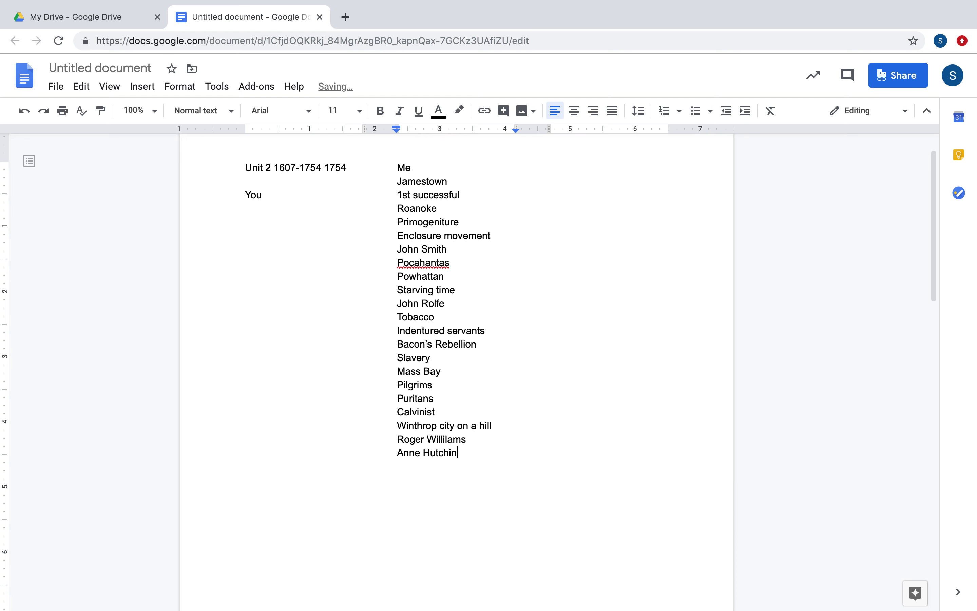
pyautogui.write('son')
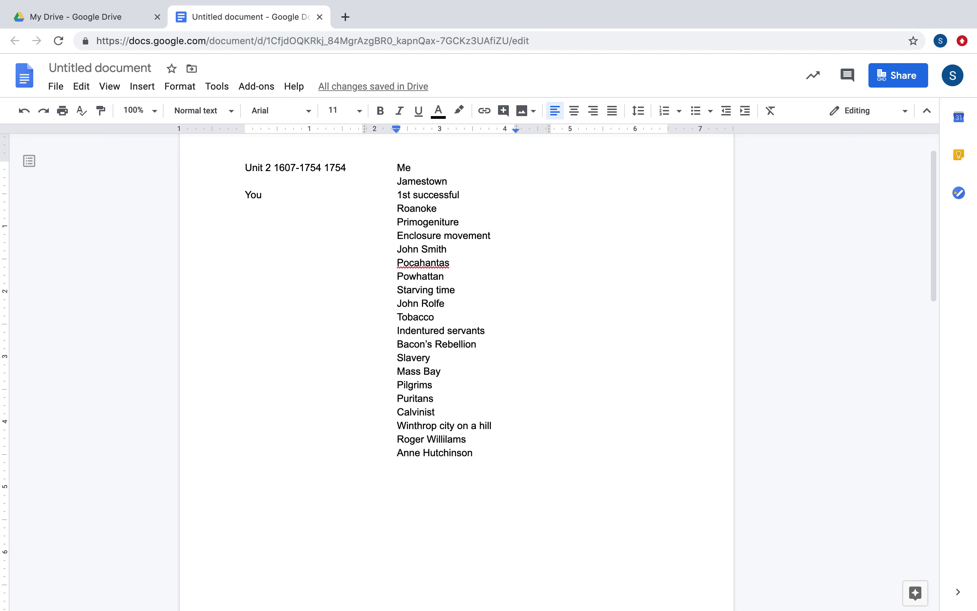
pyautogui.press('Return')
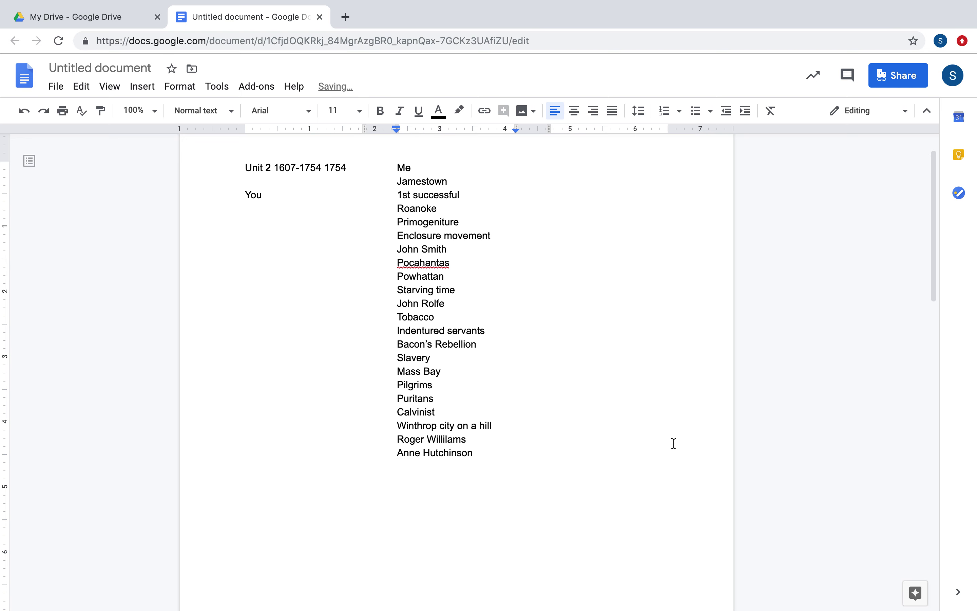
pyautogui.write('RI religious freedom')
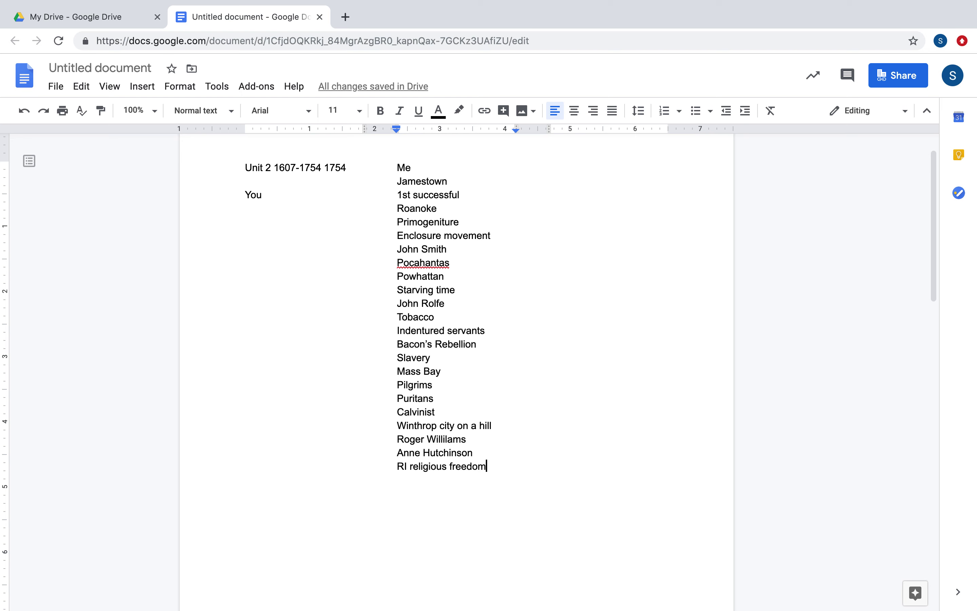
# Add NH land and Conn Hooker at the end of the list.
pyautogui.press('Return')
pyautogui.write('Nh')
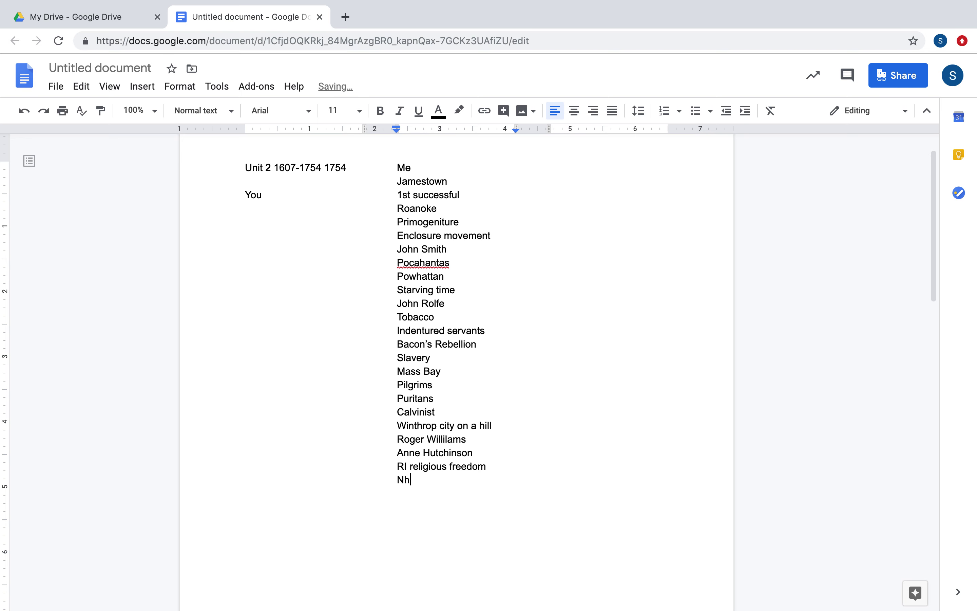
pyautogui.press('BackSpace')
pyautogui.write('H land')
pyautogui.press('Return')
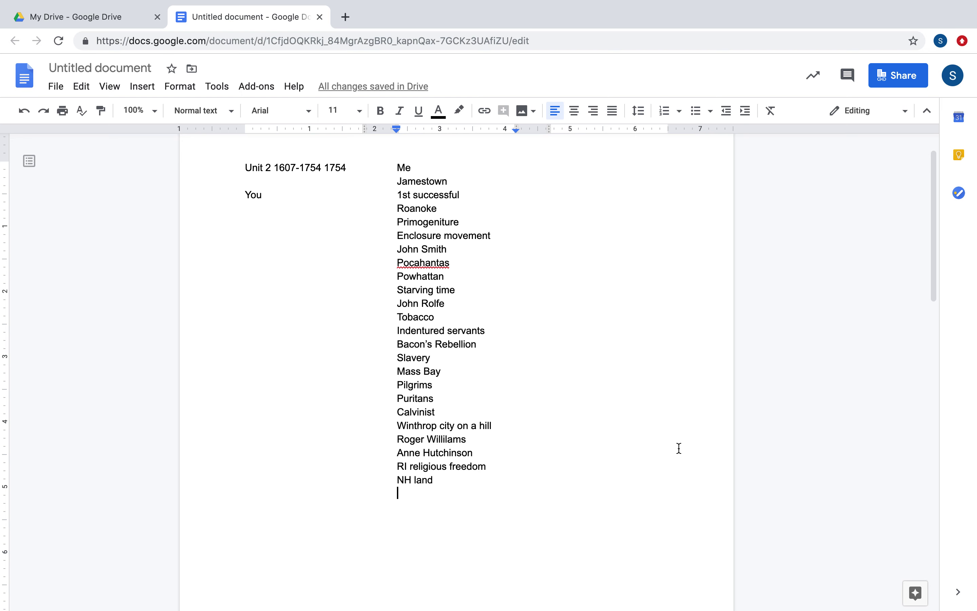
pyautogui.write('Co')
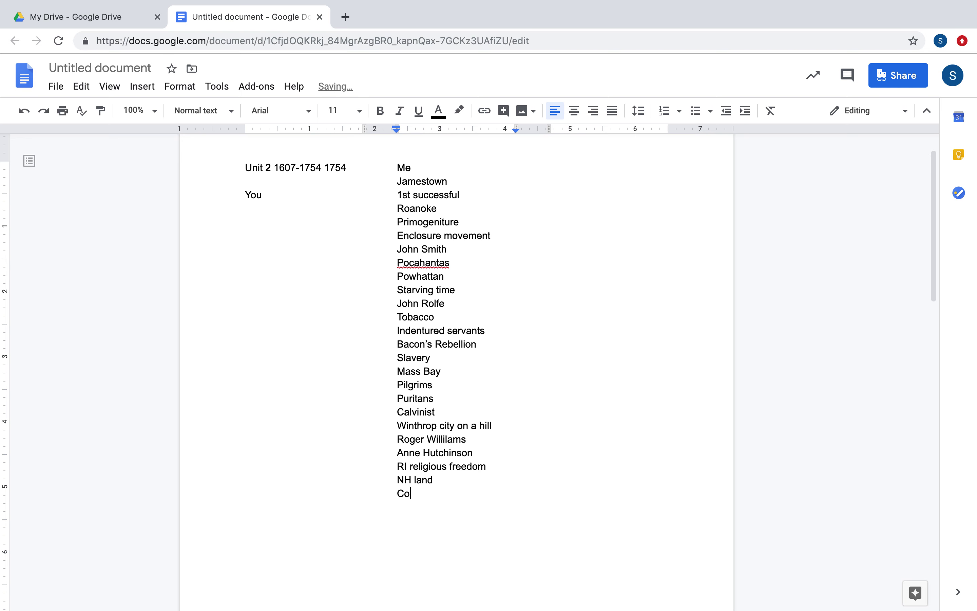
pyautogui.write('nn Hooker')
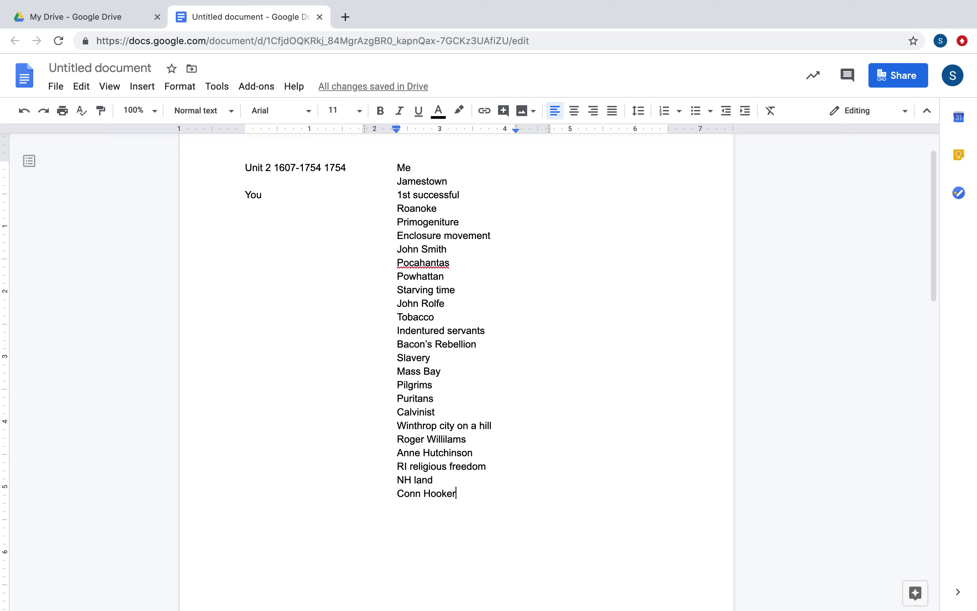
pyautogui.press('Return')
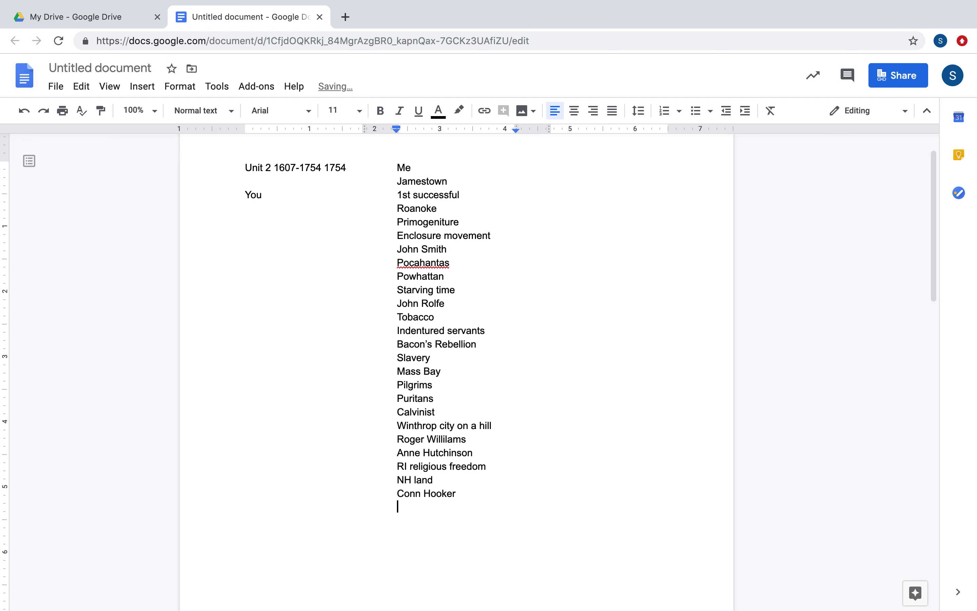
pyautogui.press('Up')
pyautogui.press('Up')
pyautogui.press('Up')
pyautogui.press('Up')
pyautogui.press('Up')
pyautogui.press('Up')
pyautogui.press('Up')
pyautogui.press('Up')
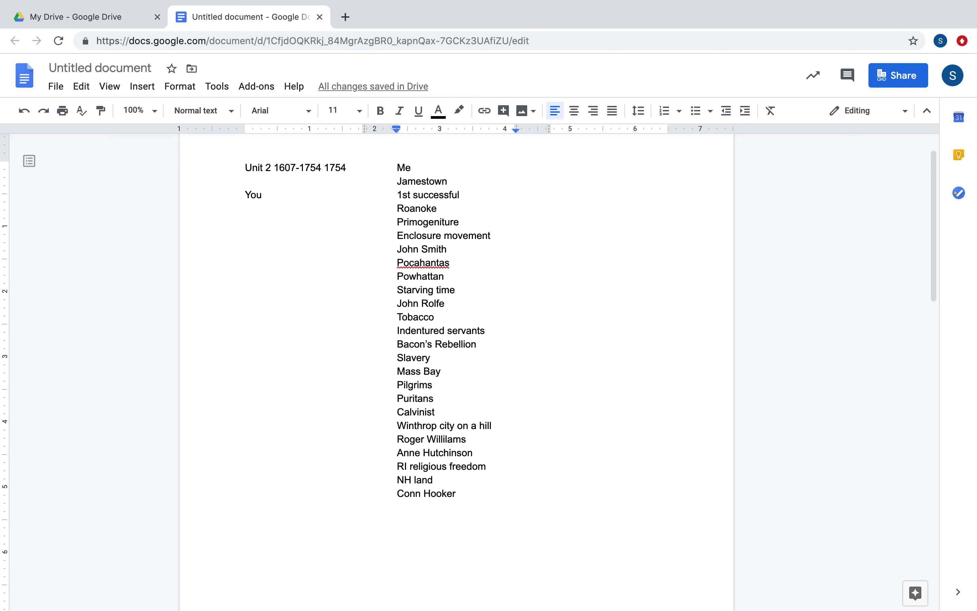
# Insert Plymouth on a new line between Pilgrims and Puritans.
pyautogui.press('Return')
pyautogui.click(398, 398)
pyautogui.write('Ply')
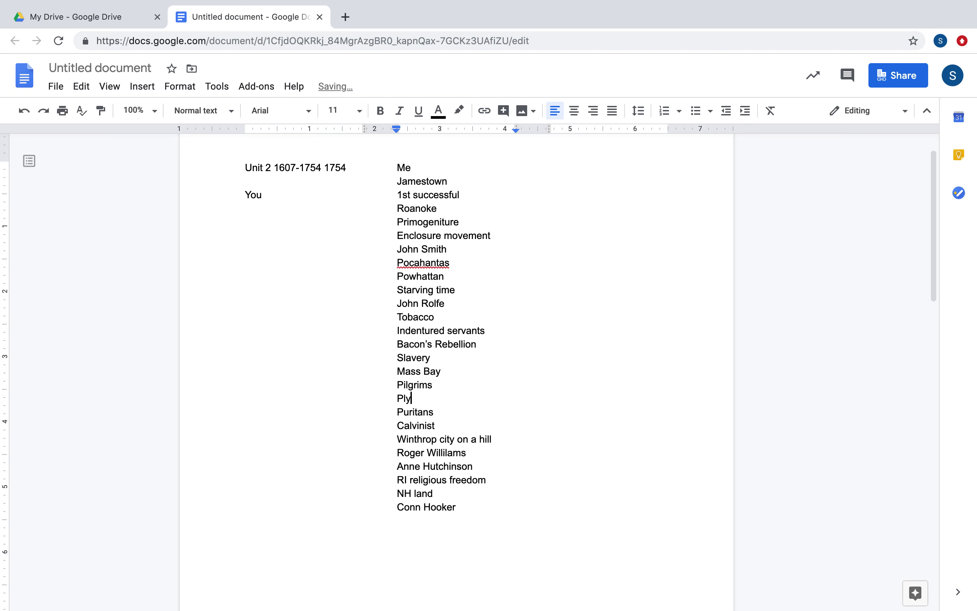
pyautogui.write('mouth')
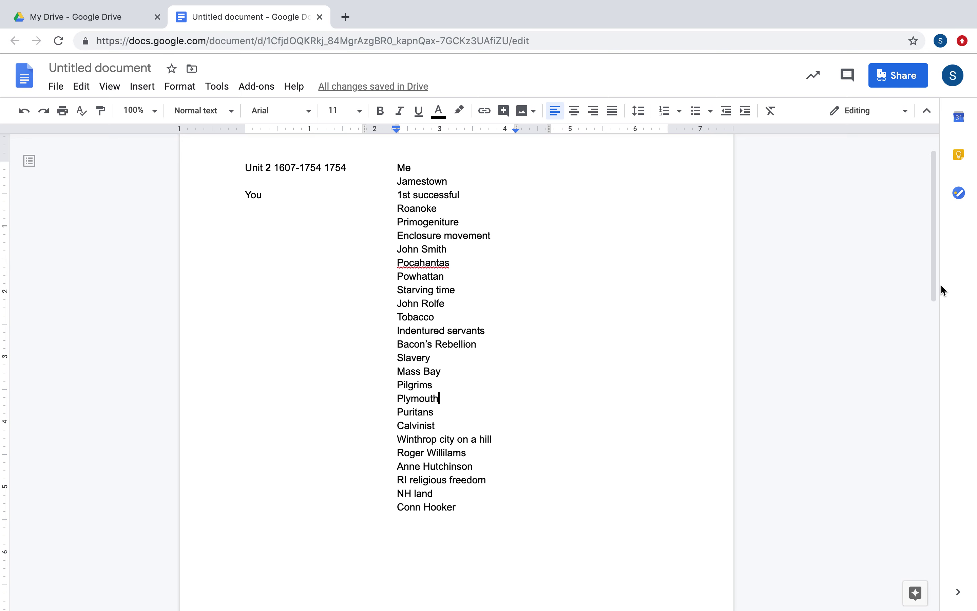
pyautogui.moveTo(933, 283)
pyautogui.moveTo(932, 284); pyautogui.dragTo(938, 332)
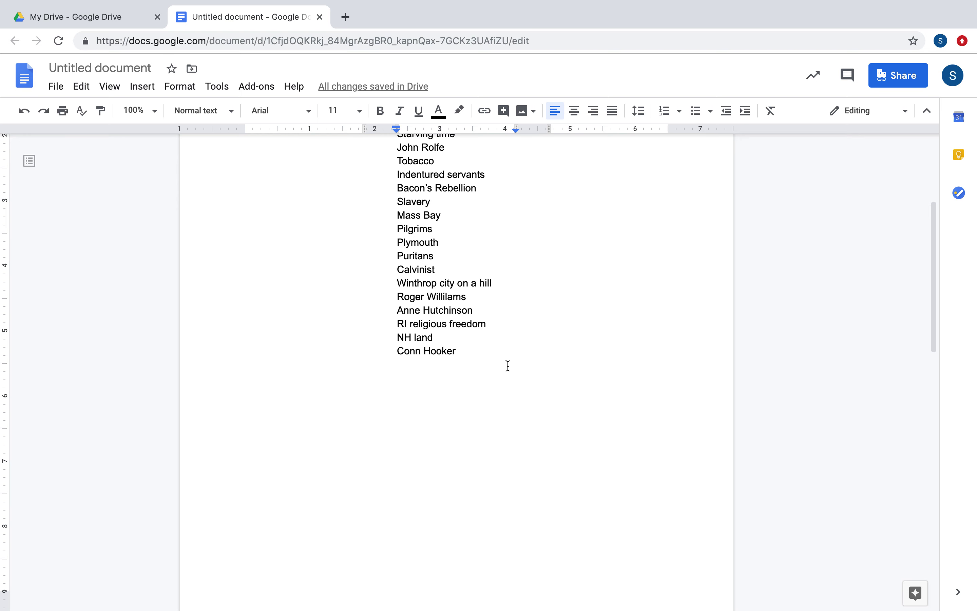
# Add SC rice plantation, Stono Rebellion and NC poor farmers after Conn Hooker.
pyautogui.click(467, 355)
pyautogui.press('Return')
pyautogui.write('SC rice')
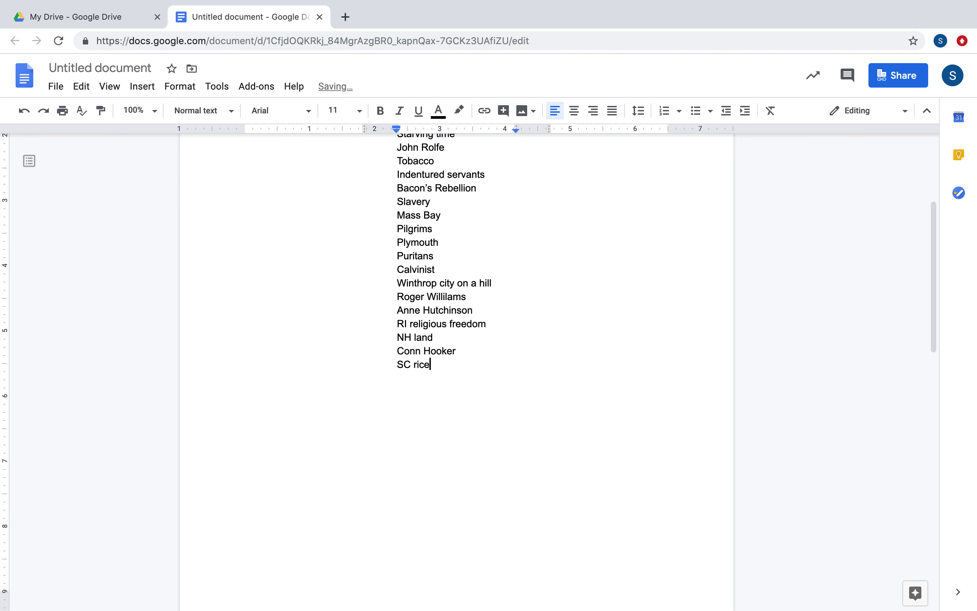
pyautogui.write(' plantation')
pyautogui.press('Return')
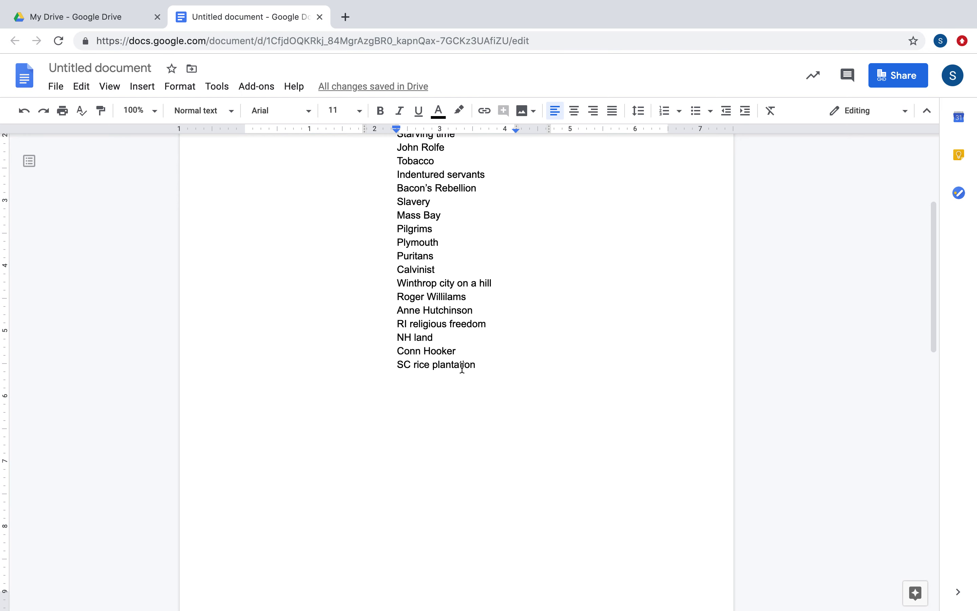
pyautogui.write('Stono Rebellion')
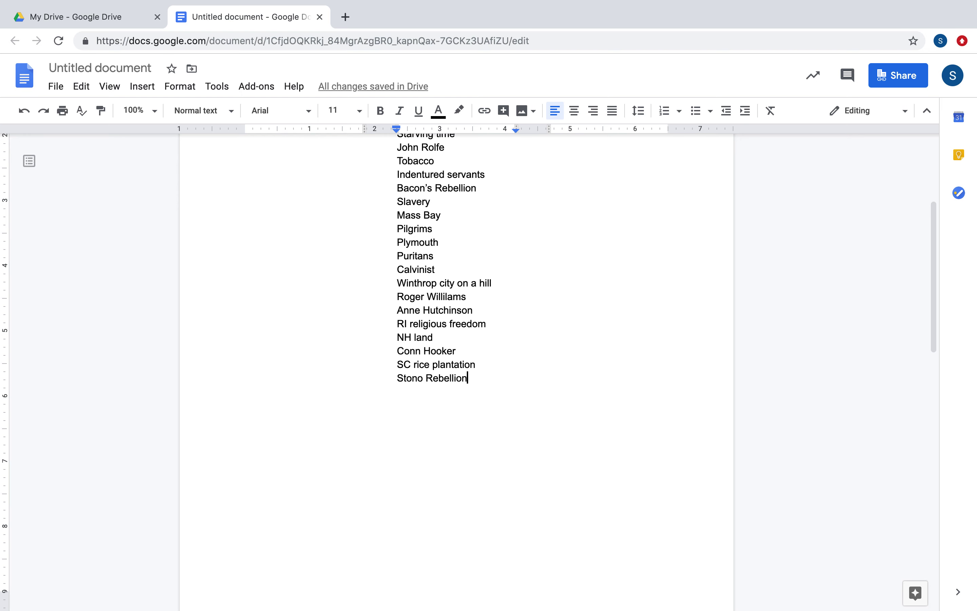
pyautogui.press('Return')
pyautogui.write('N')
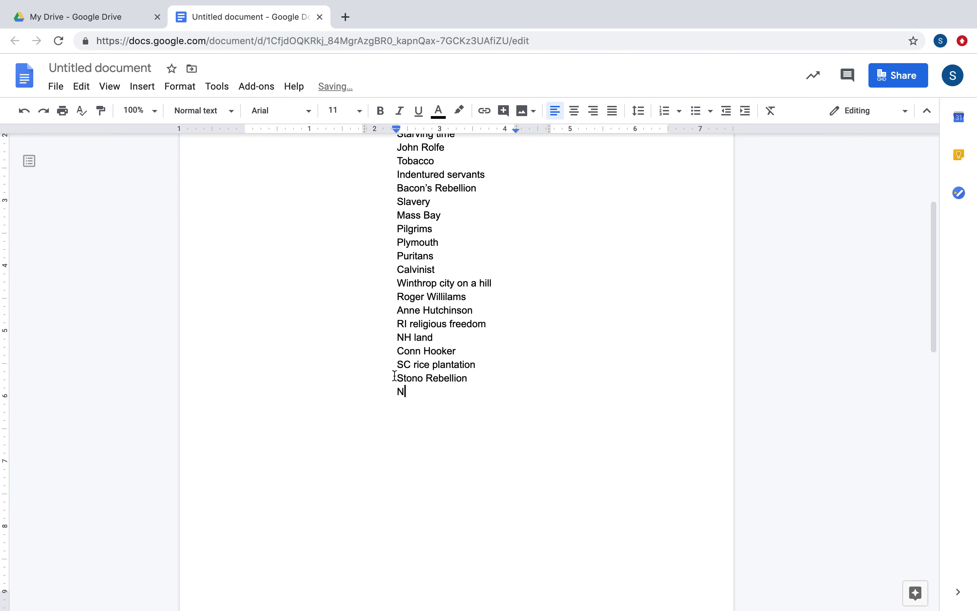
pyautogui.write('C poor farmers')
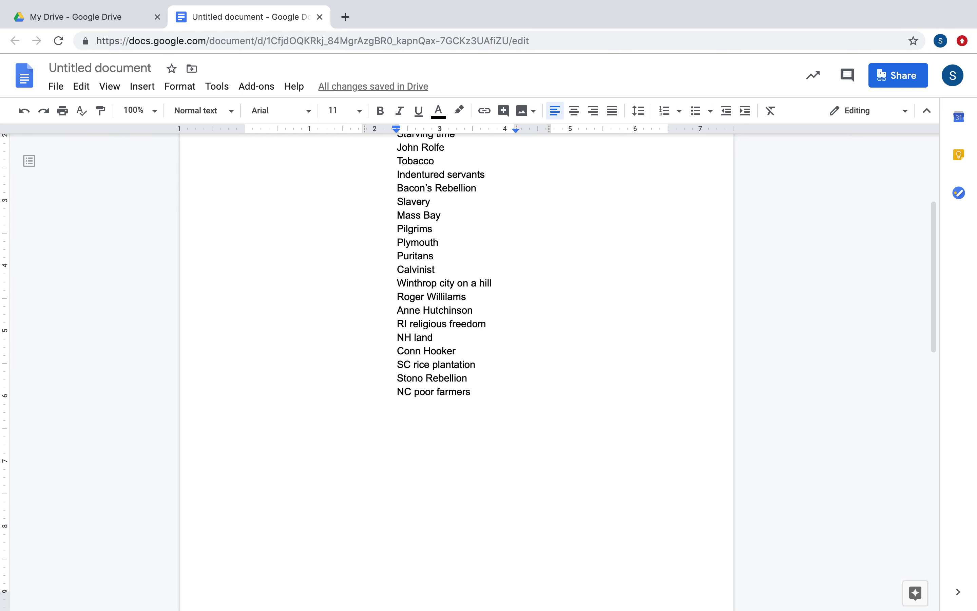
pyautogui.press('Return')
# Add Maryland, Lord Baltimore, Ga and Oglethorpe below NC poor farmers.
pyautogui.write('M')
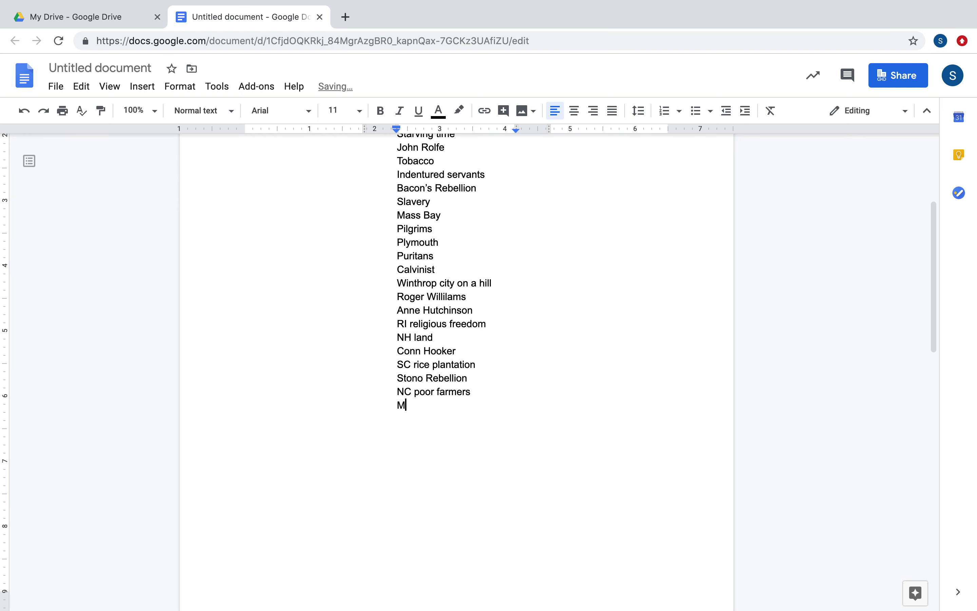
pyautogui.write('aryland')
pyautogui.press('Return')
pyautogui.write('Lord Baltimore')
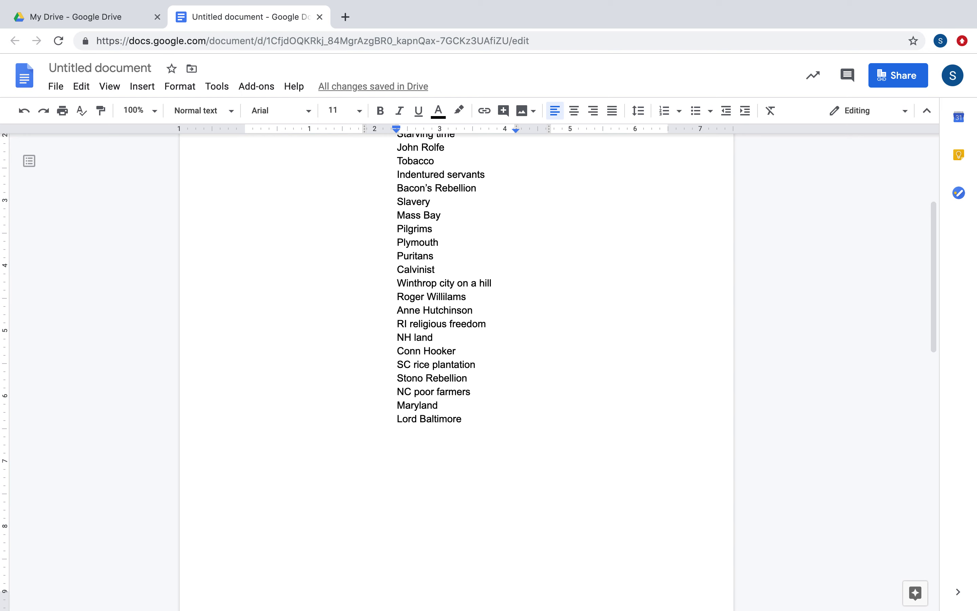
pyautogui.press('Return')
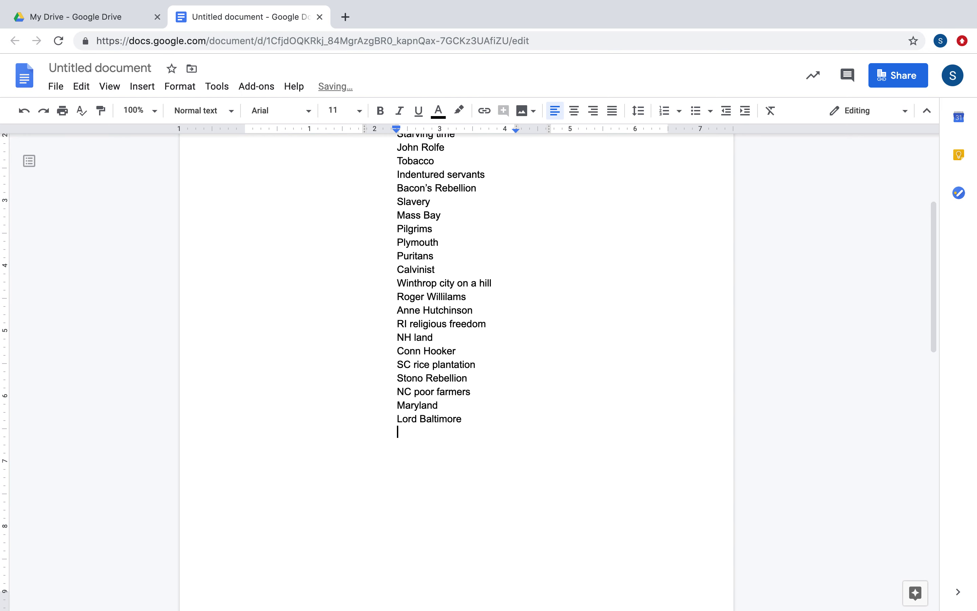
pyautogui.write('Ga')
pyautogui.press('Return')
pyautogui.write('Oglethorpe')
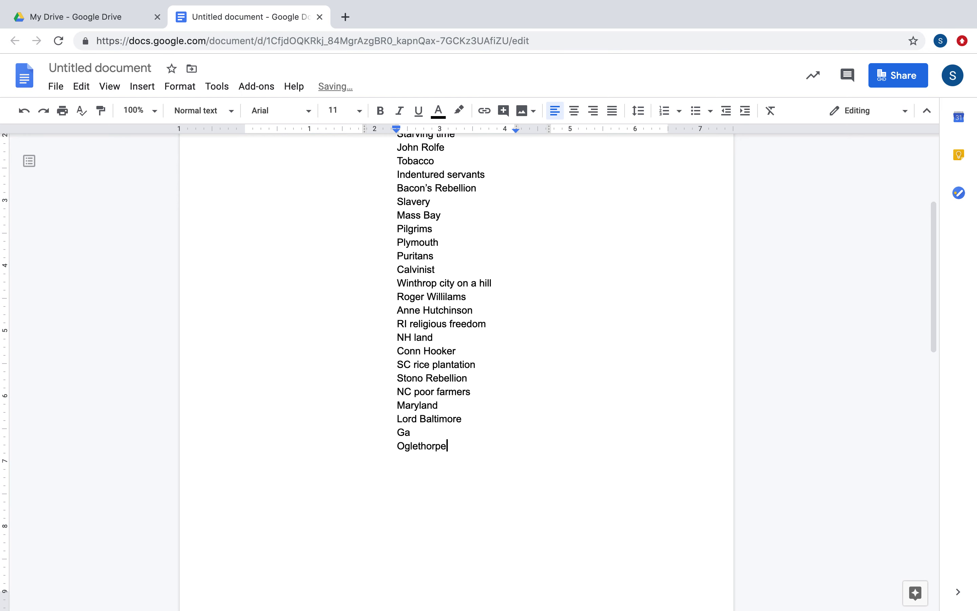
# Add Debtors, No Catholics or slaves and buffer below Oglethorpe.
pyautogui.press('Return')
pyautogui.write('de')
pyautogui.write('bgg')
pyautogui.press('BackSpace')
pyautogui.press('BackSpace')
pyautogui.write('tors')
pyautogui.press('Return')
pyautogui.write('no Catholics ')
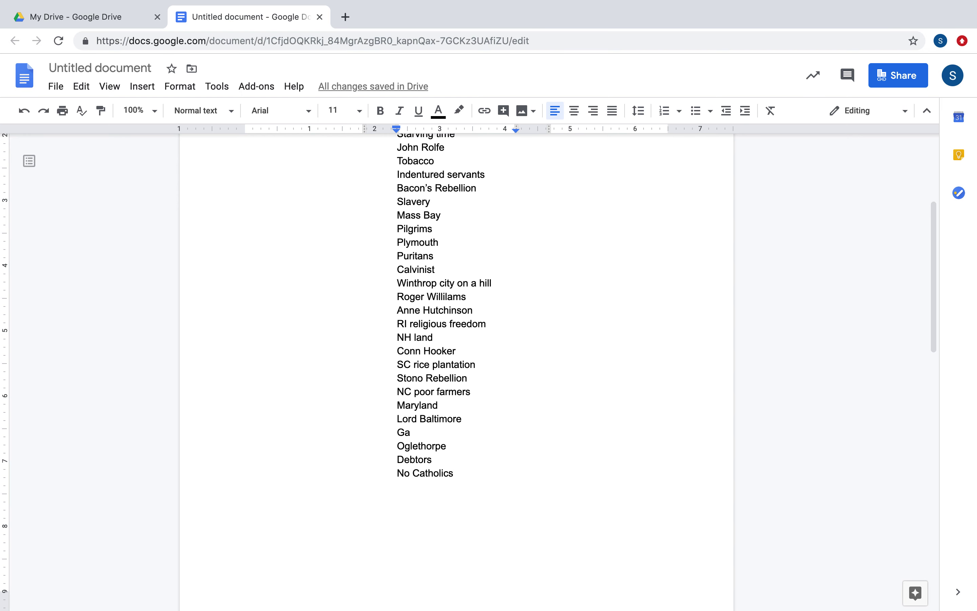
pyautogui.write('or slaves')
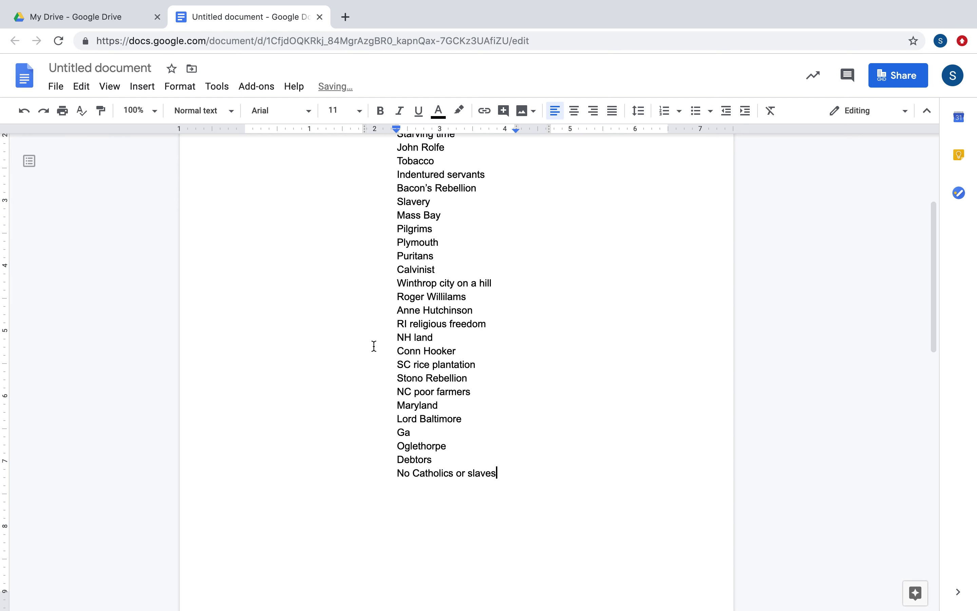
pyautogui.press('Return')
pyautogui.write('buffer')
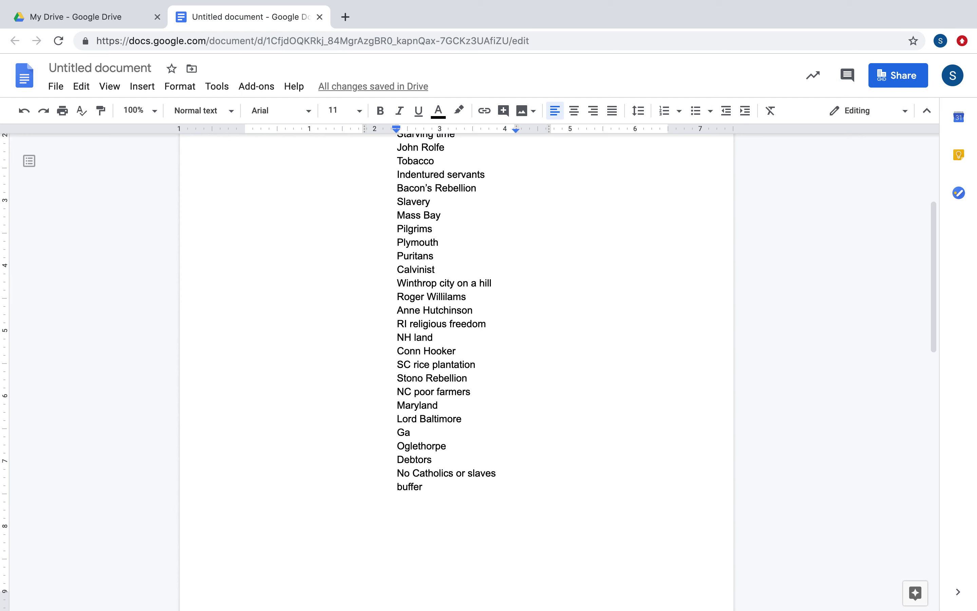
# Add NY and Dutch on new lines below Buffer, fixing the NY typo.
pyautogui.press('Return')
pyautogui.write('Ny')
pyautogui.press('BackSpace')
pyautogui.press('BackSpace')
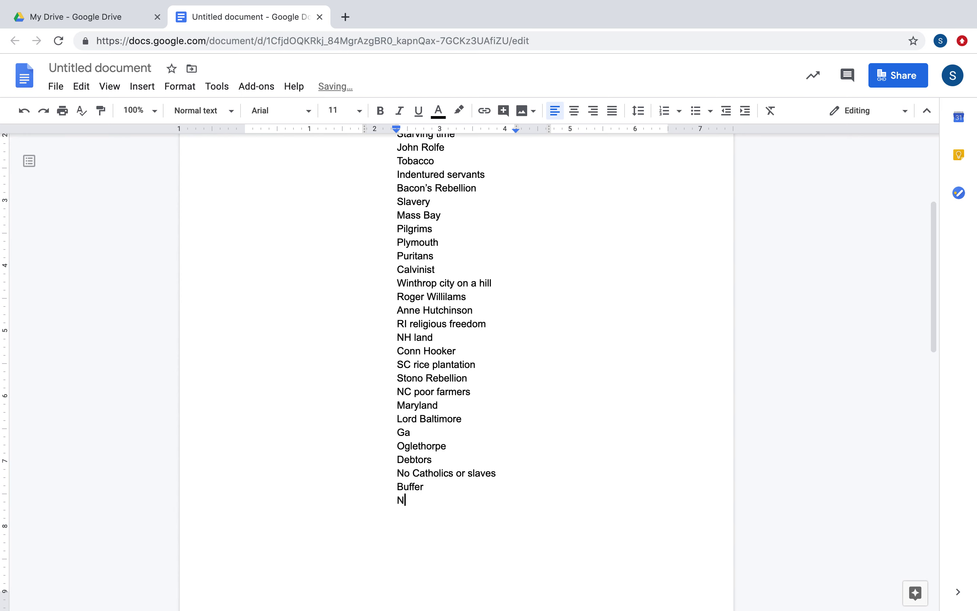
pyautogui.write('Y')
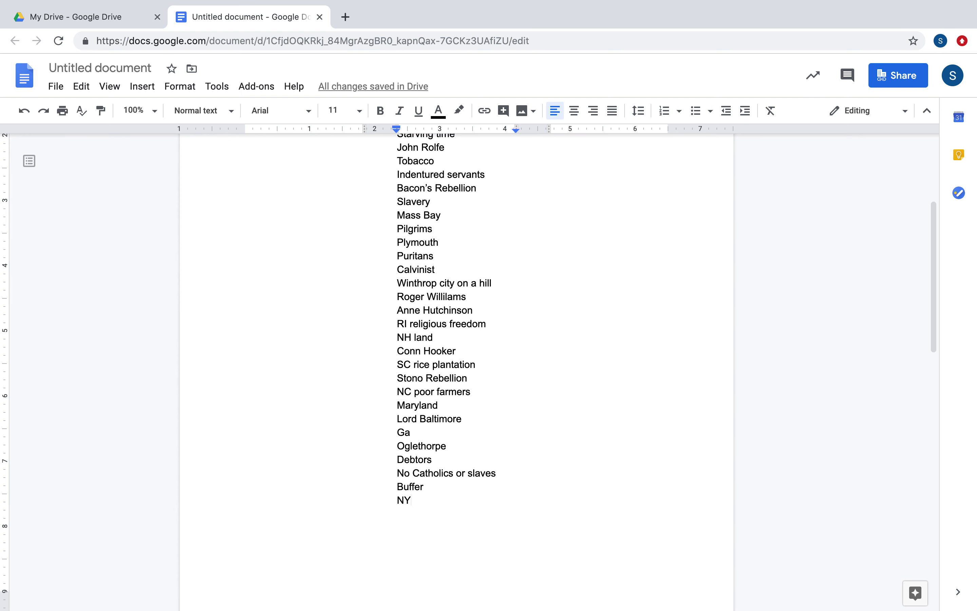
pyautogui.press('Return')
pyautogui.write('Dutch')
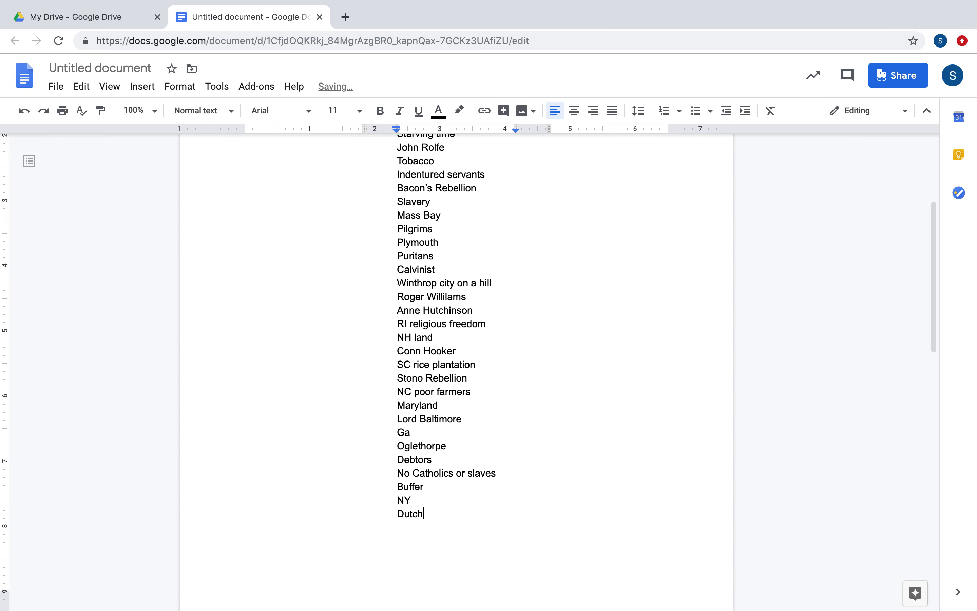
pyautogui.press('Return')
# Add Diverse, Penn and Quakers as the next lines under Dutch.
pyautogui.write('diverse')
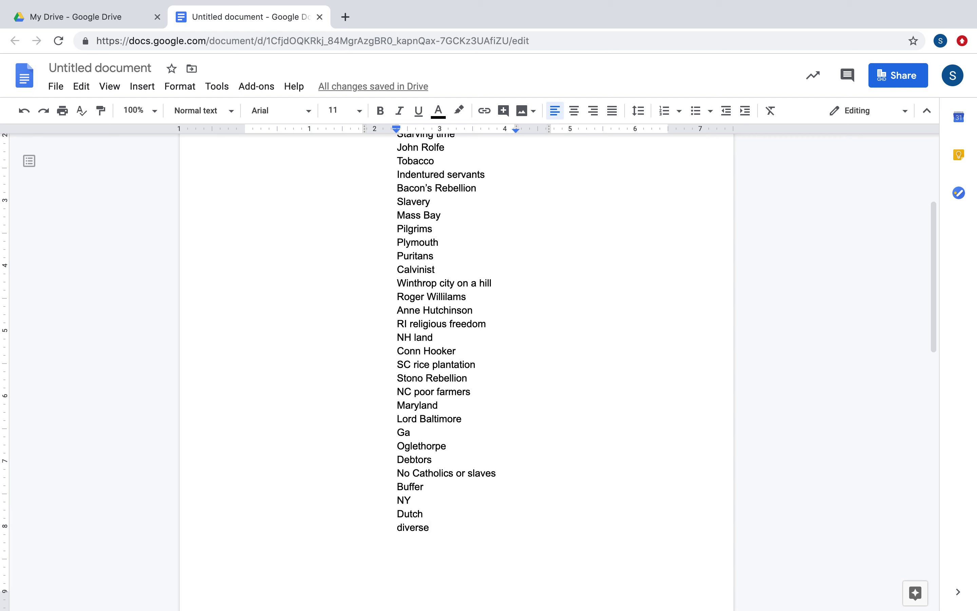
pyautogui.press('Return')
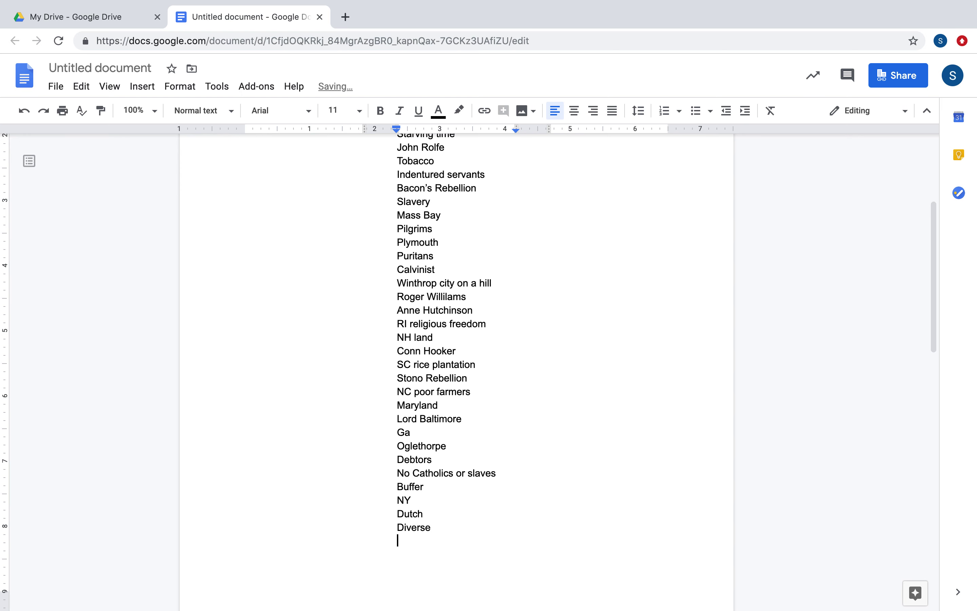
pyautogui.write('Penn')
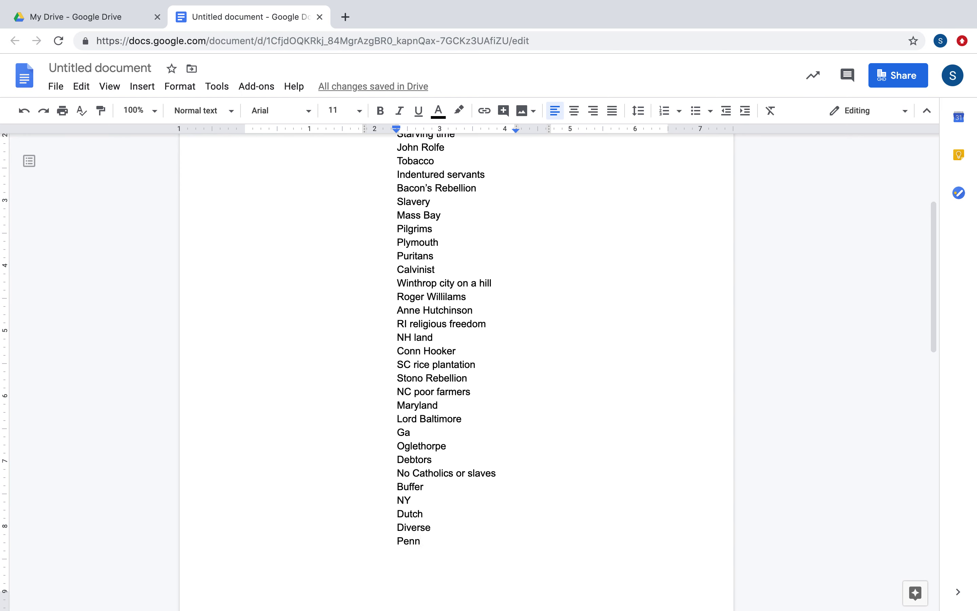
pyautogui.press('Return')
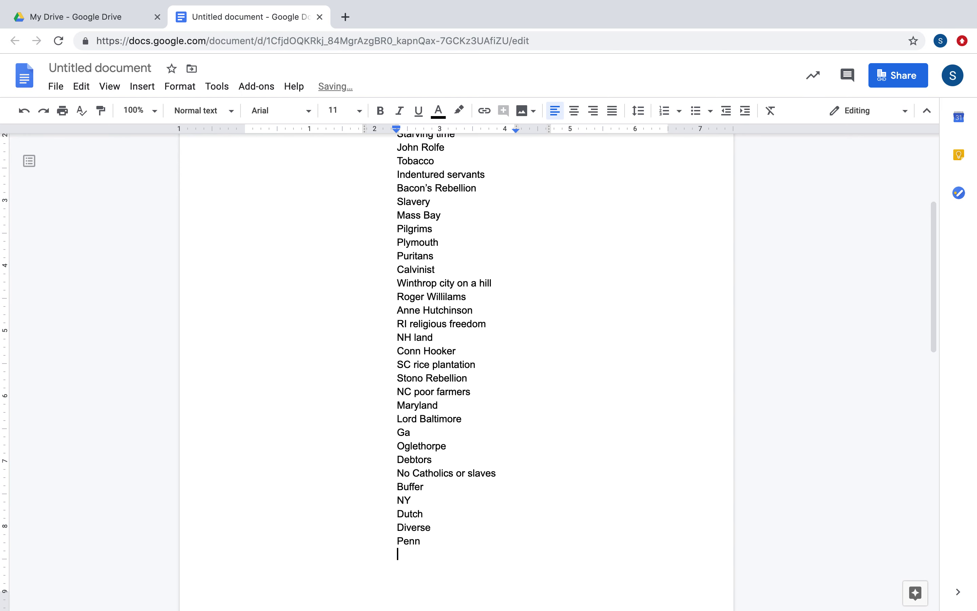
pyautogui.write('Quakers')
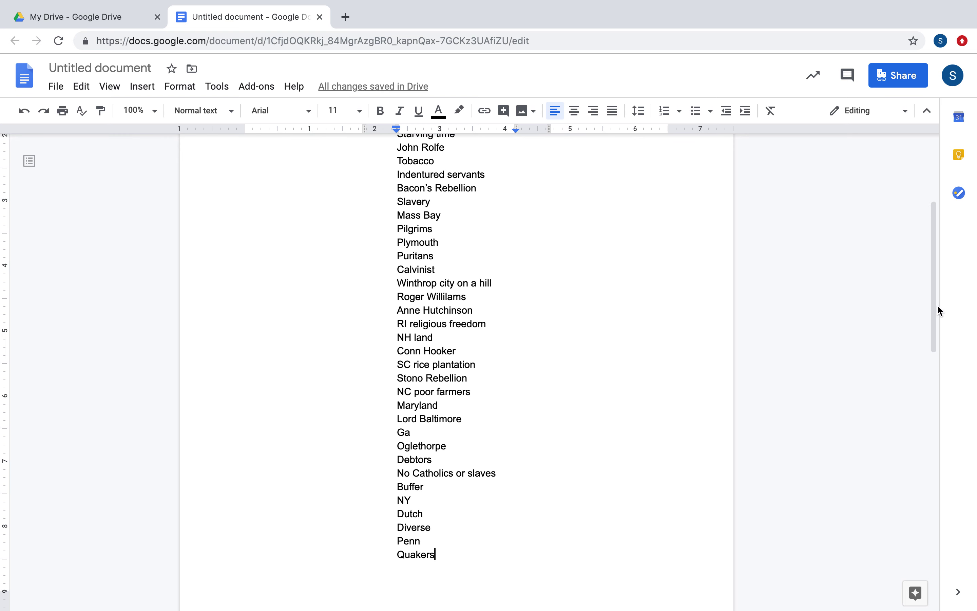
# Under Quakers, list Scotch Irish and then Grandparents on separate lines.
pyautogui.moveTo(928, 317); pyautogui.dragTo(942, 385)
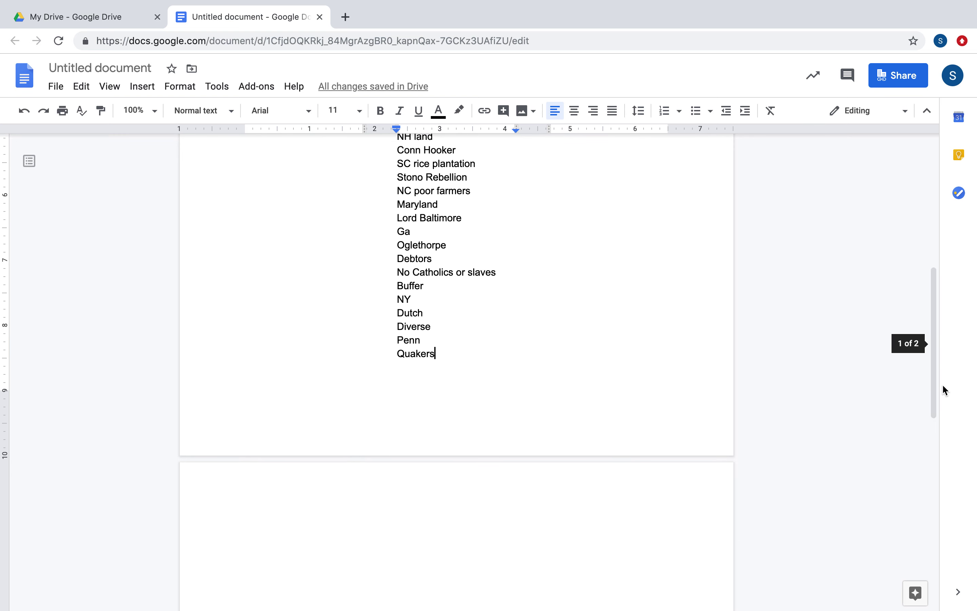
pyautogui.press('Return')
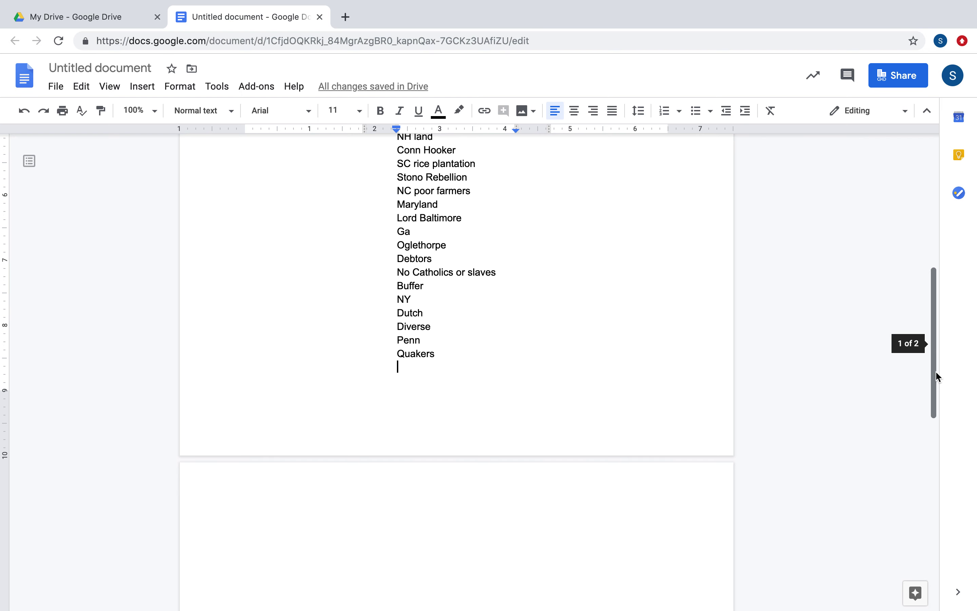
pyautogui.write('S')
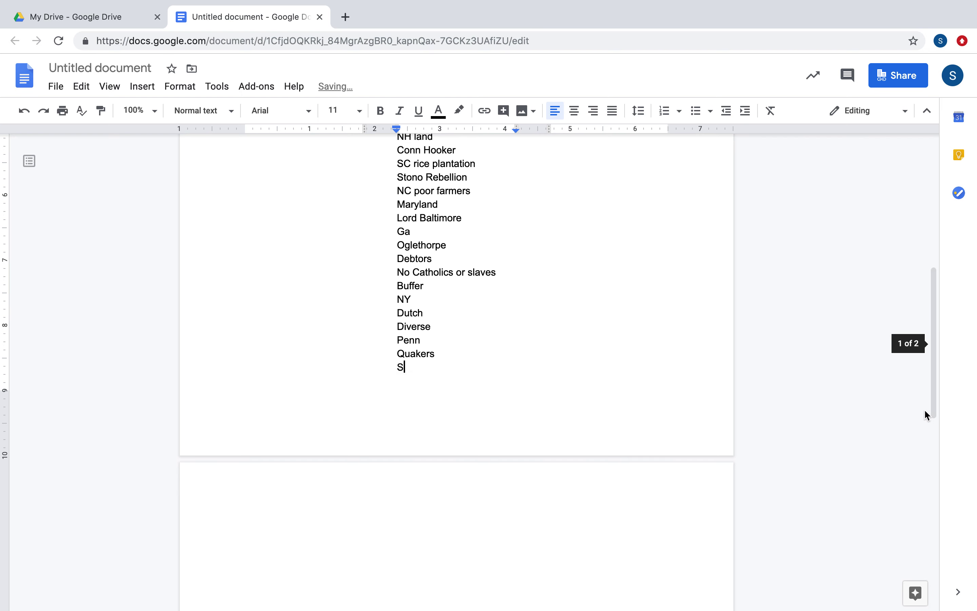
pyautogui.write('cotch Irish')
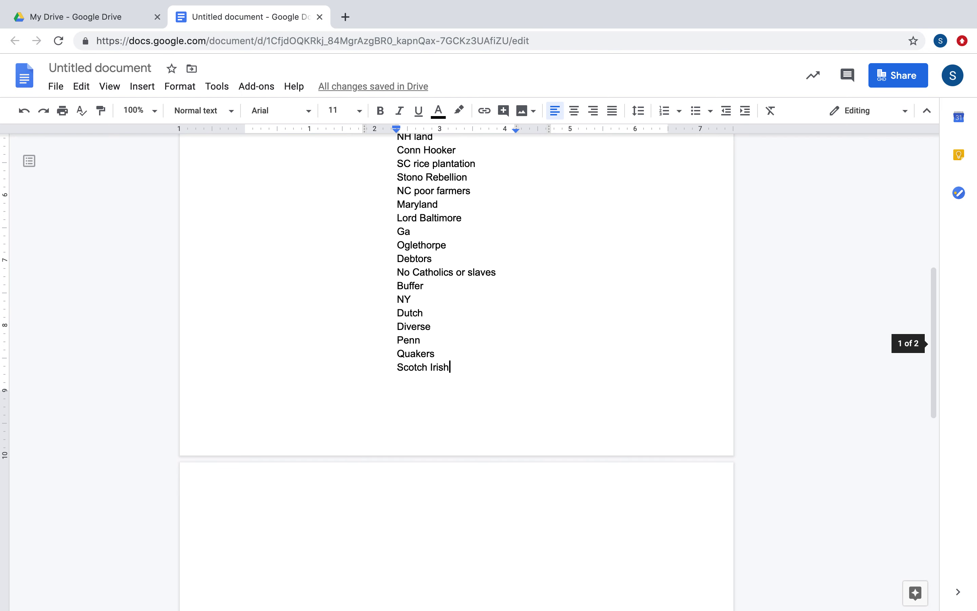
pyautogui.press('Return')
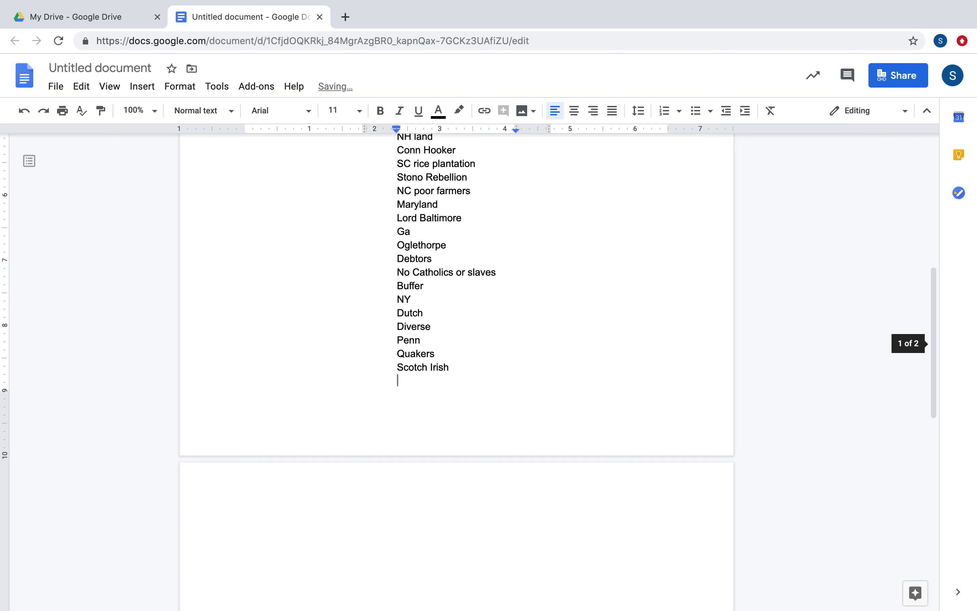
pyautogui.write('Gran')
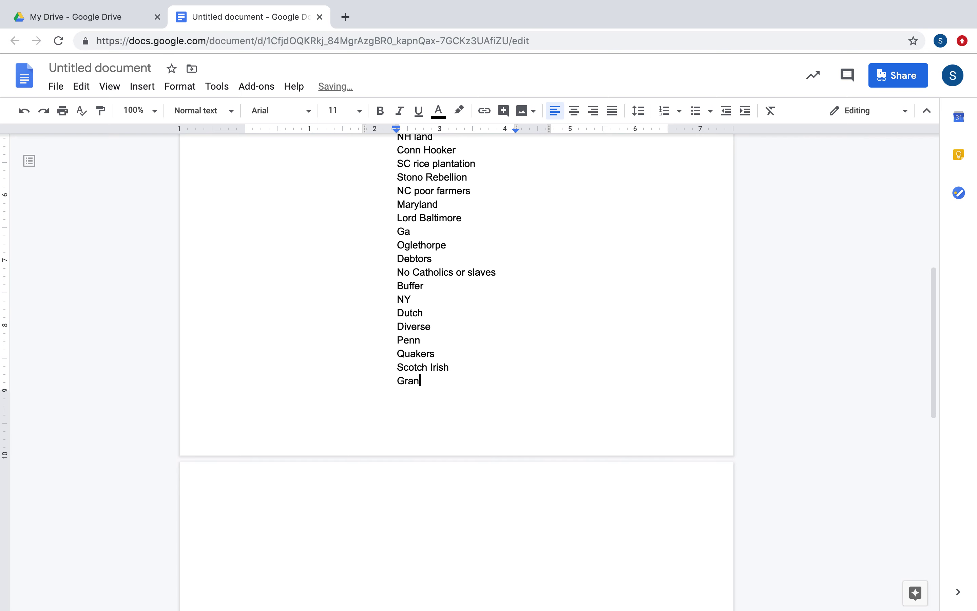
pyautogui.write('dparents')
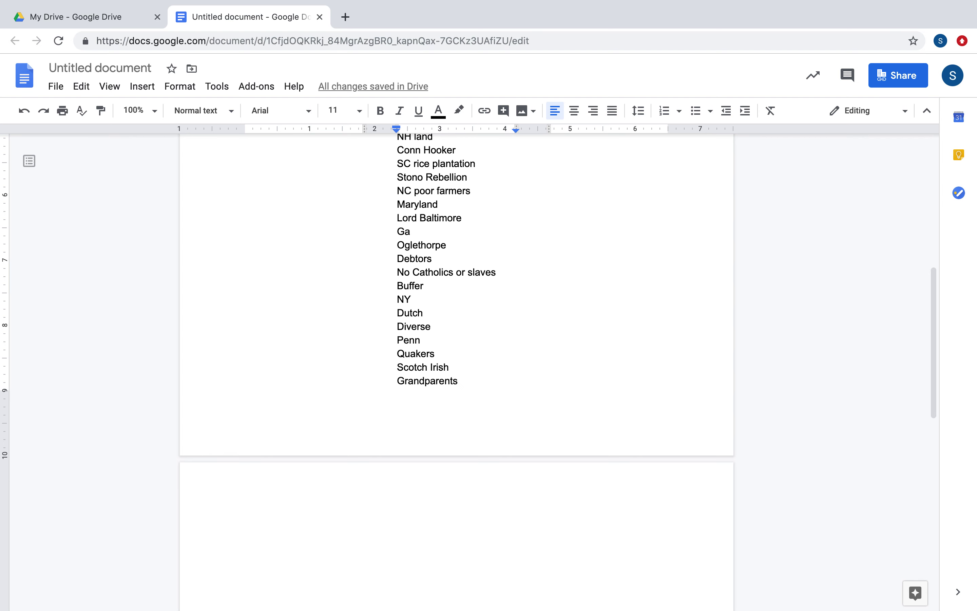
# In the third column beside Me, list Town meetings, Salem, First Great Awakening and Whitefield Edwars.
pyautogui.press('Tab')
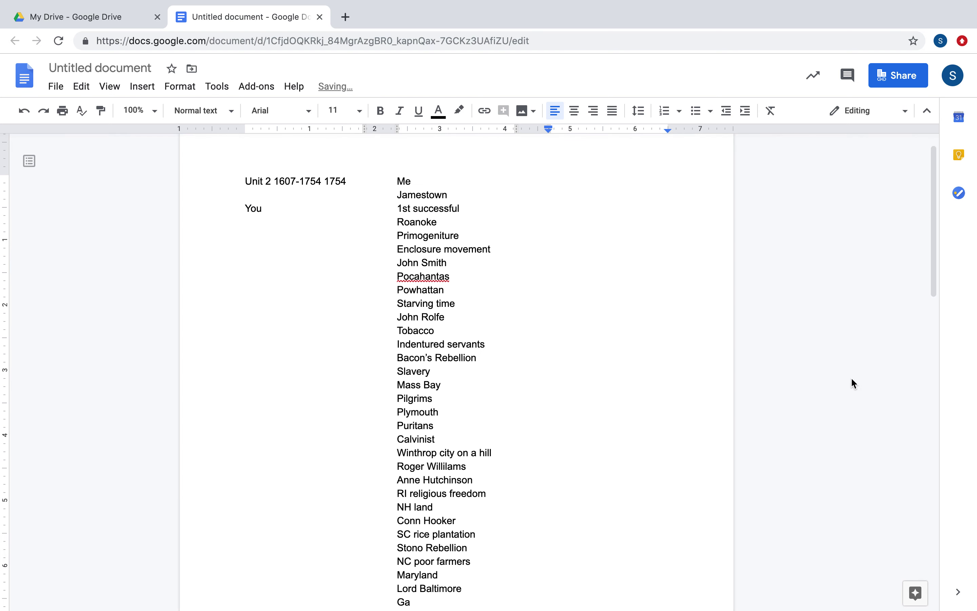
pyautogui.write('town meetings')
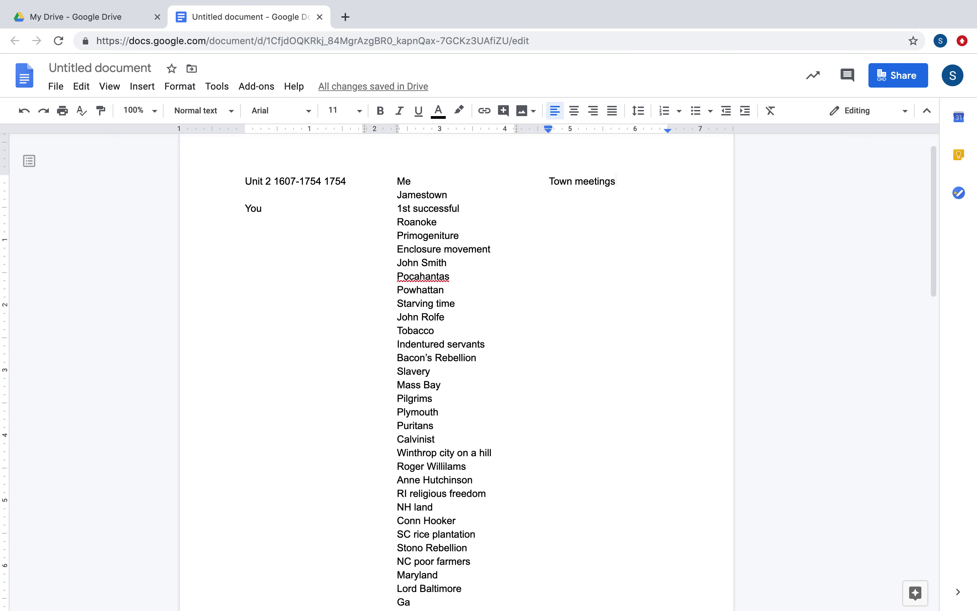
pyautogui.press('Return')
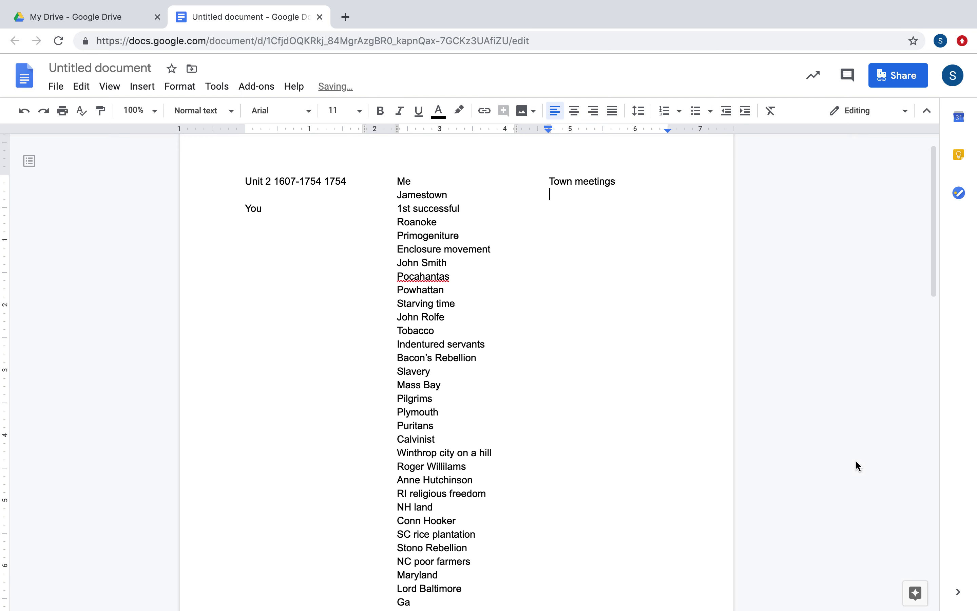
pyautogui.write('Salem')
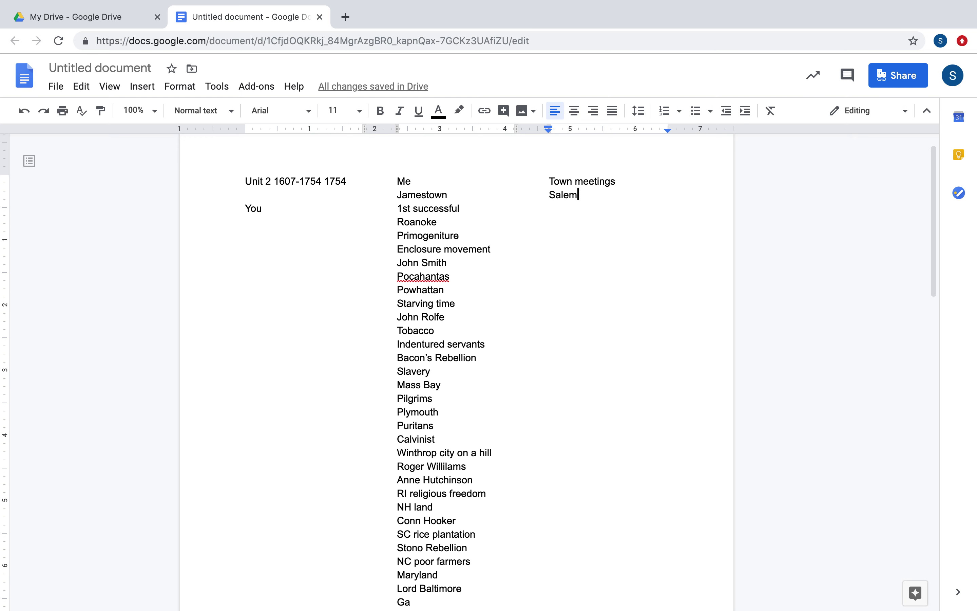
pyautogui.press('Return')
pyautogui.write('First Great ')
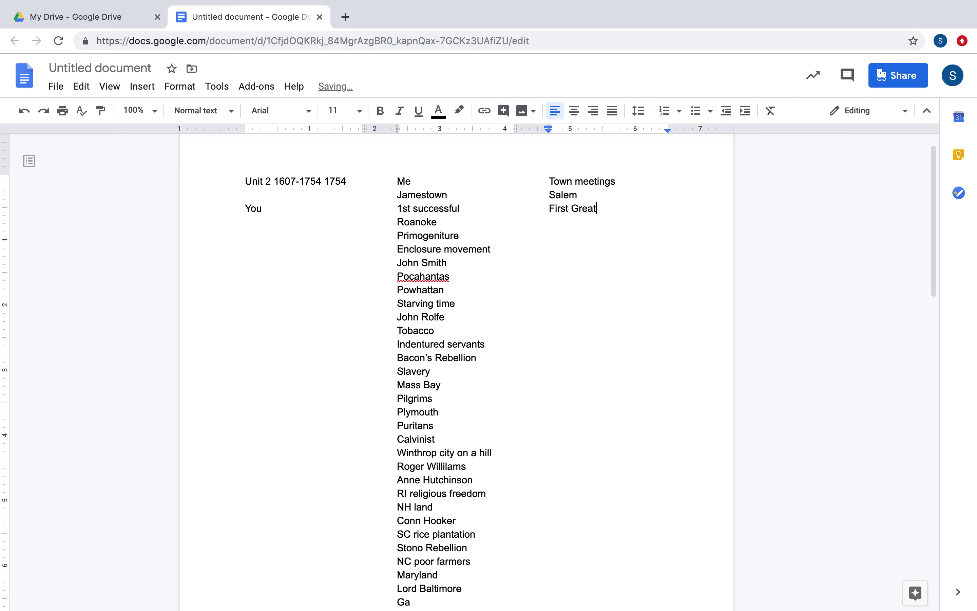
pyautogui.write('Awakening')
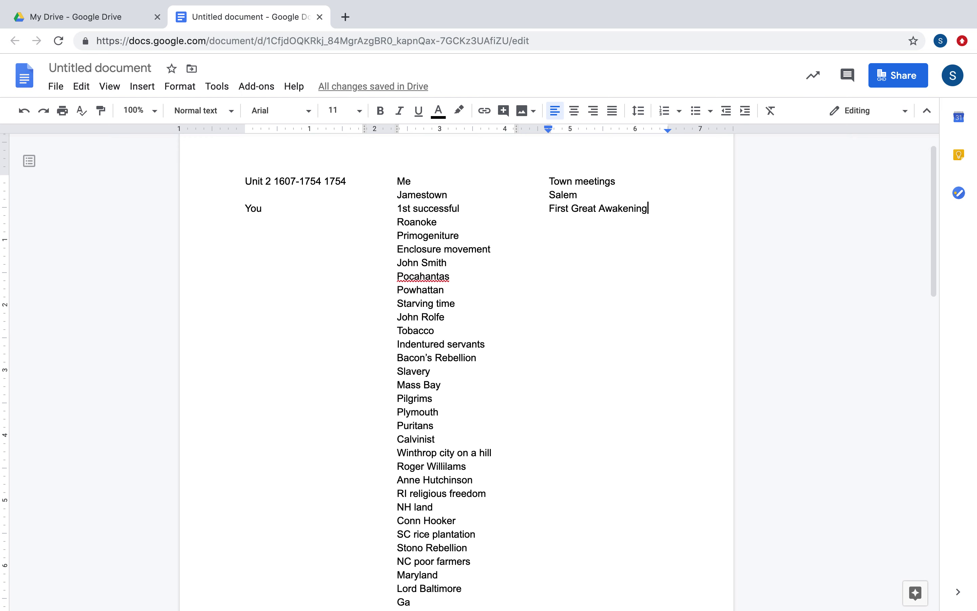
pyautogui.press('Return')
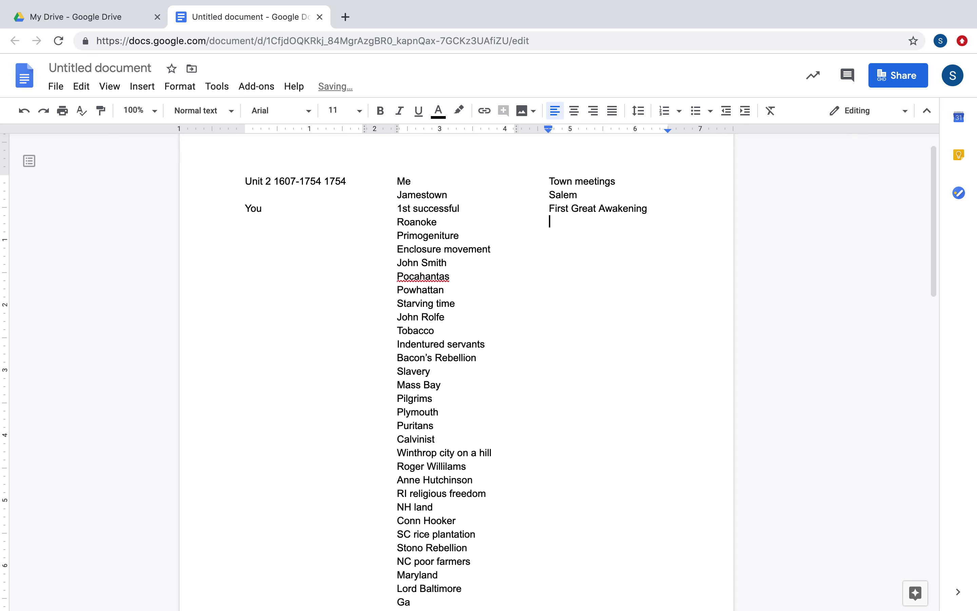
pyautogui.write('Whitefield Edwars')
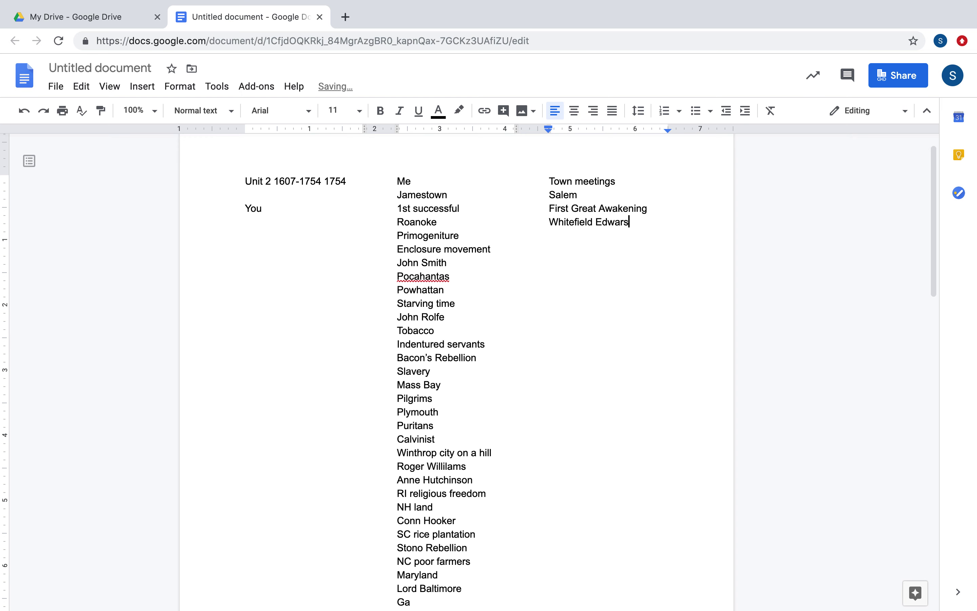
pyautogui.press('Return')
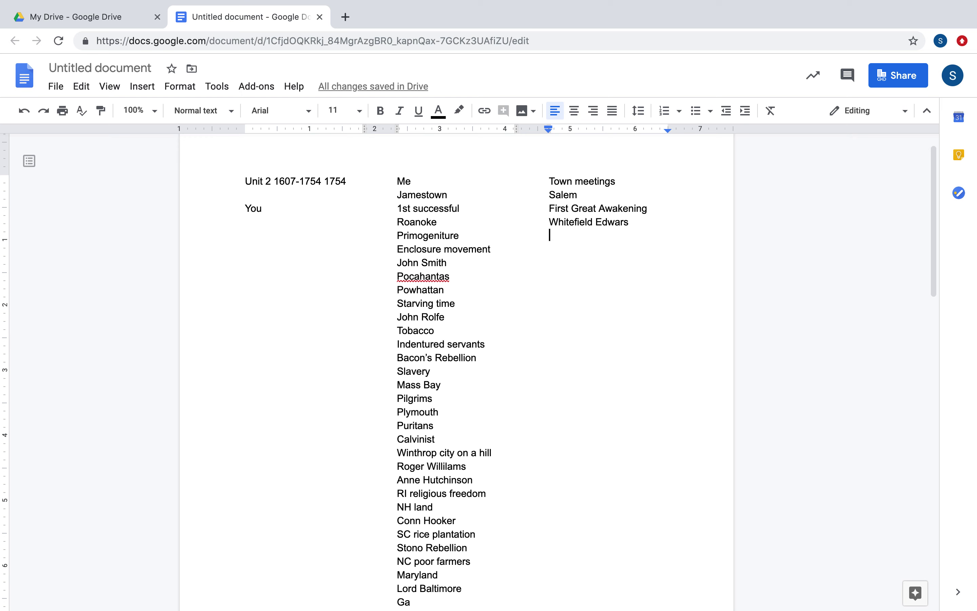
# Enter Franklin and Poor Richard on successive lines under Whitefield Edwars.
pyautogui.write('Franklin')
pyautogui.press('Return')
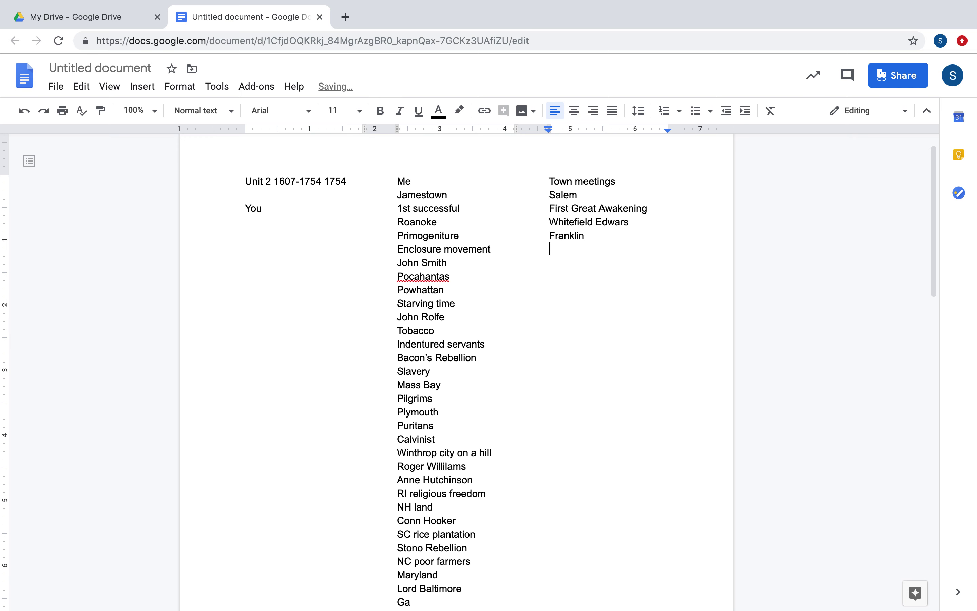
pyautogui.write('poor Richard')
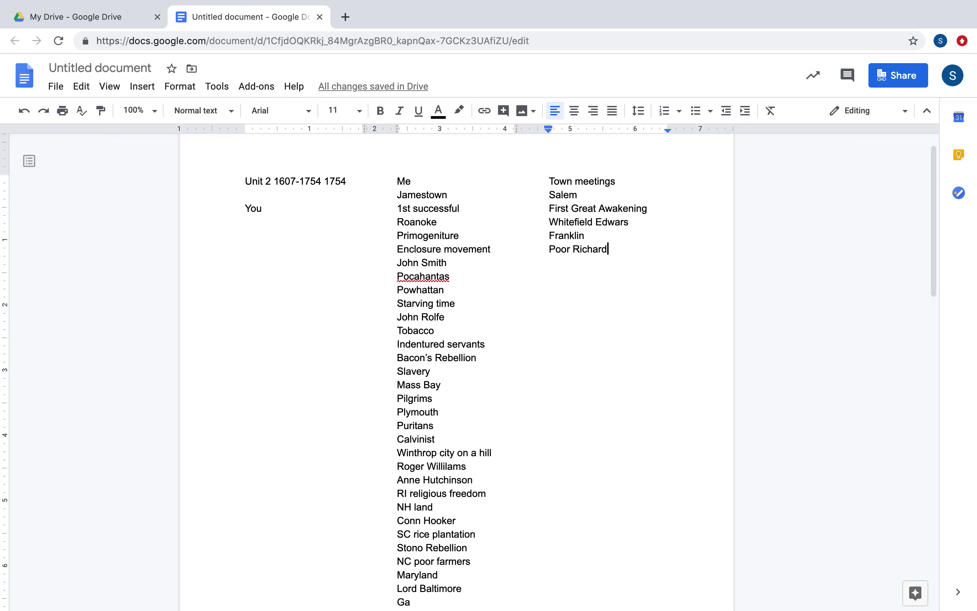
# Leave a blank line under Poor Richard, then type a person's name and correct its ending.
pyautogui.press('Return')
pyautogui.press('Return')
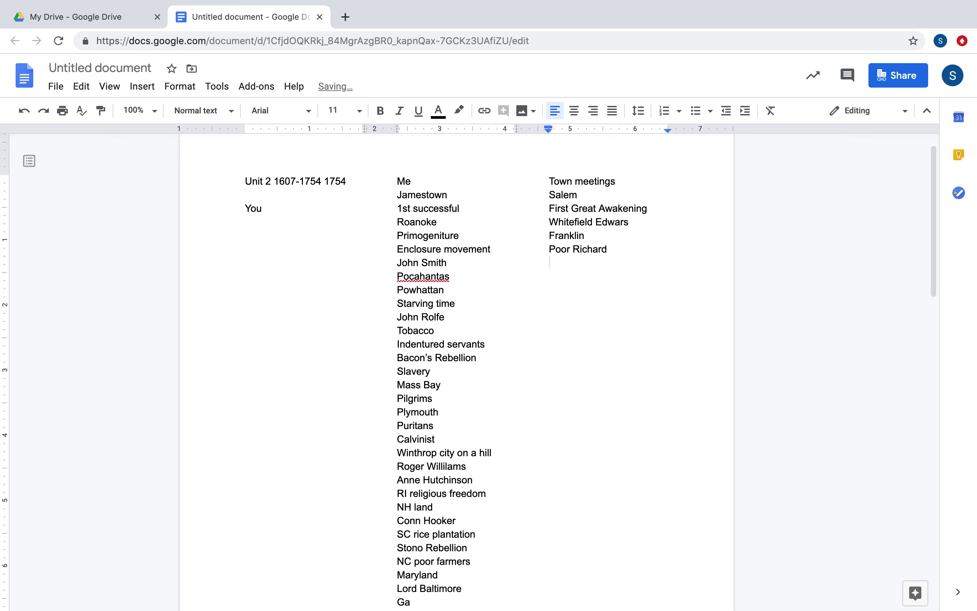
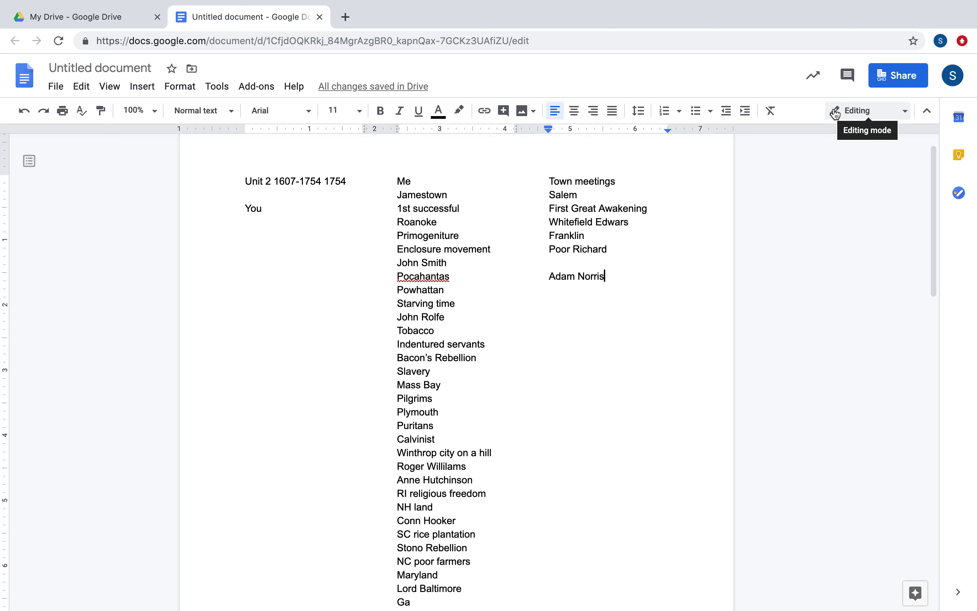
pyautogui.moveTo(790, 6)
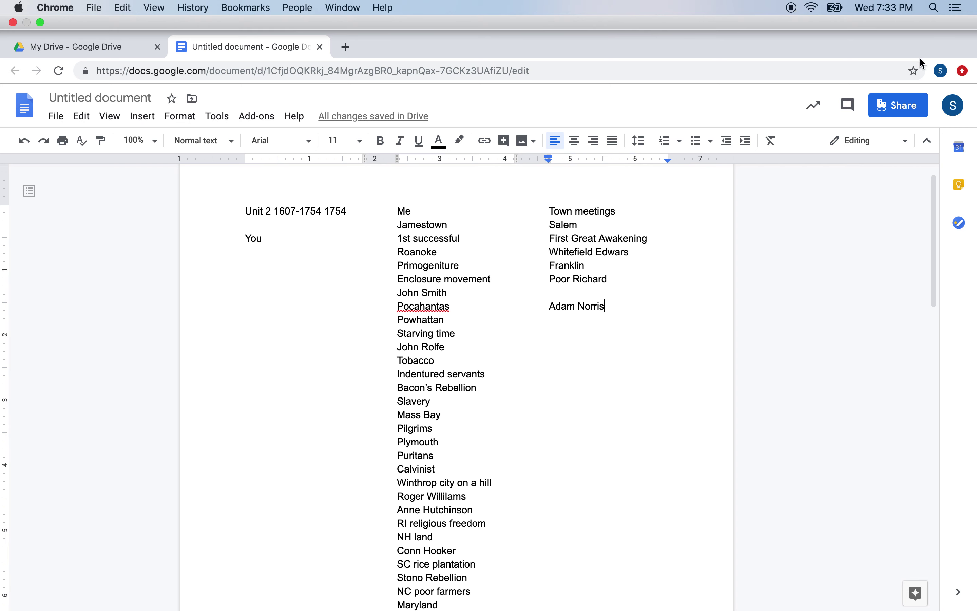
pyautogui.press('ctrl+super+f')
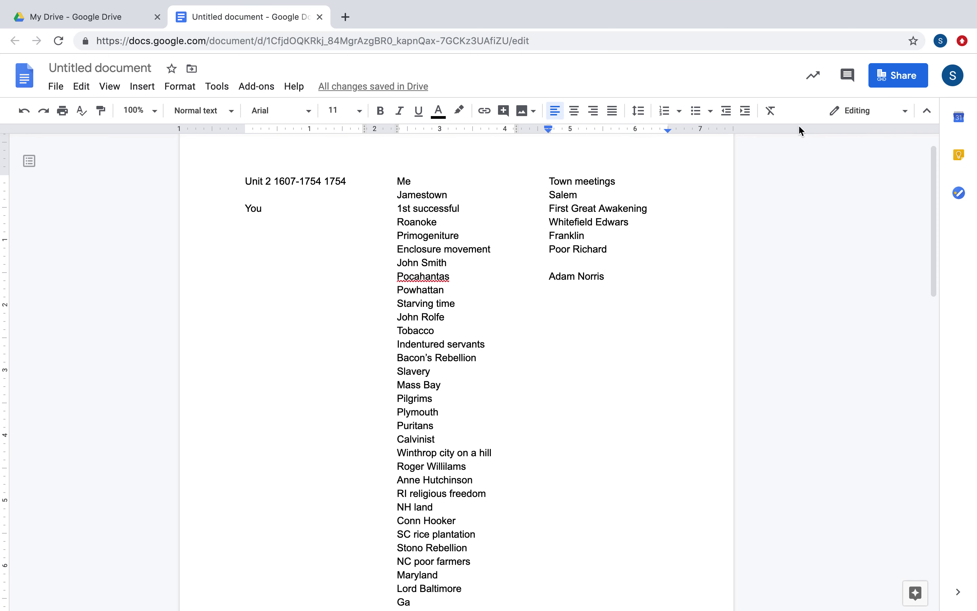
pyautogui.moveTo(822, 4)
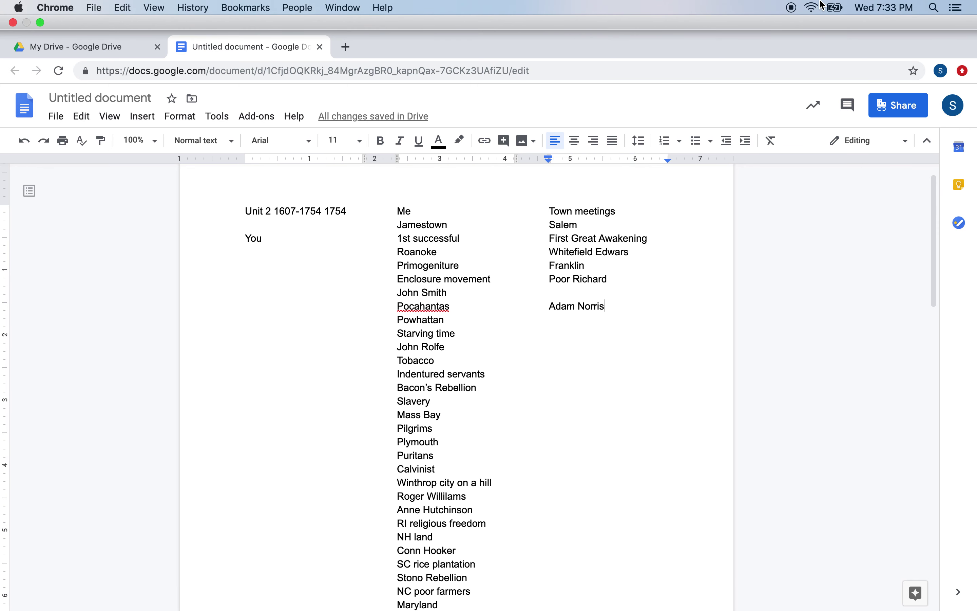